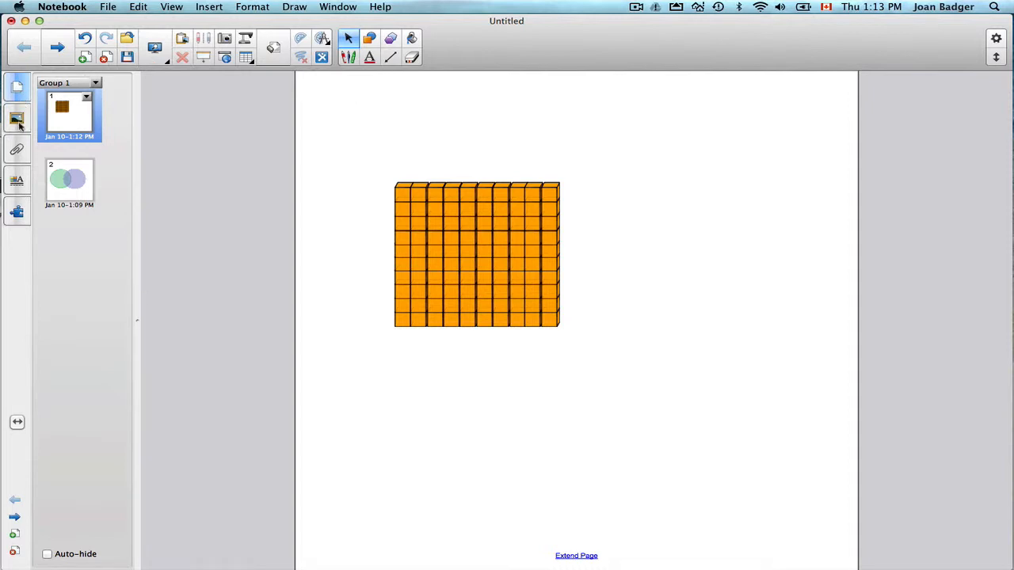
Open the Gallery and examine the subject subfolders of the personal collection in My Content, including those inside Class Management.
click(17, 121)
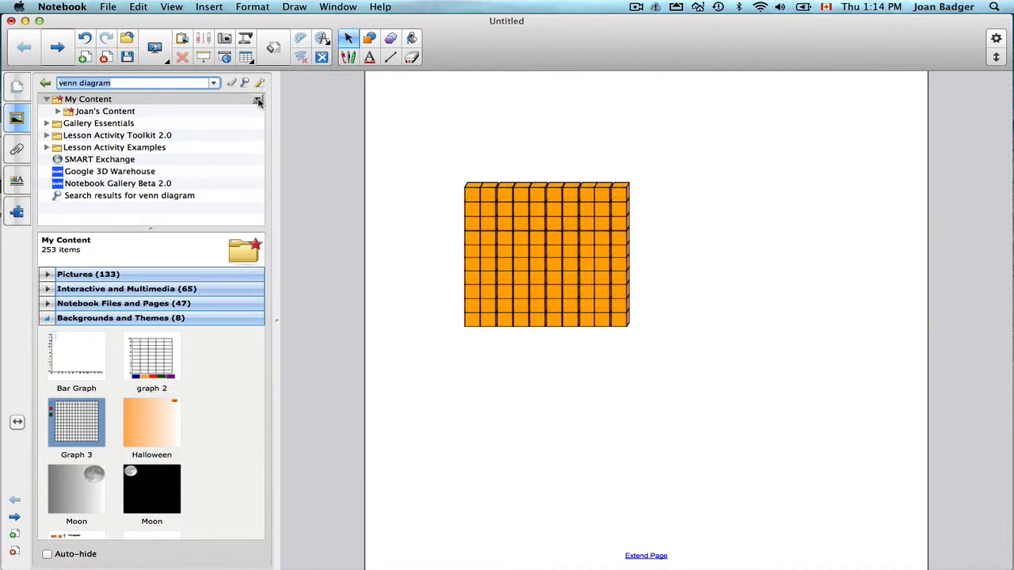
click(257, 101)
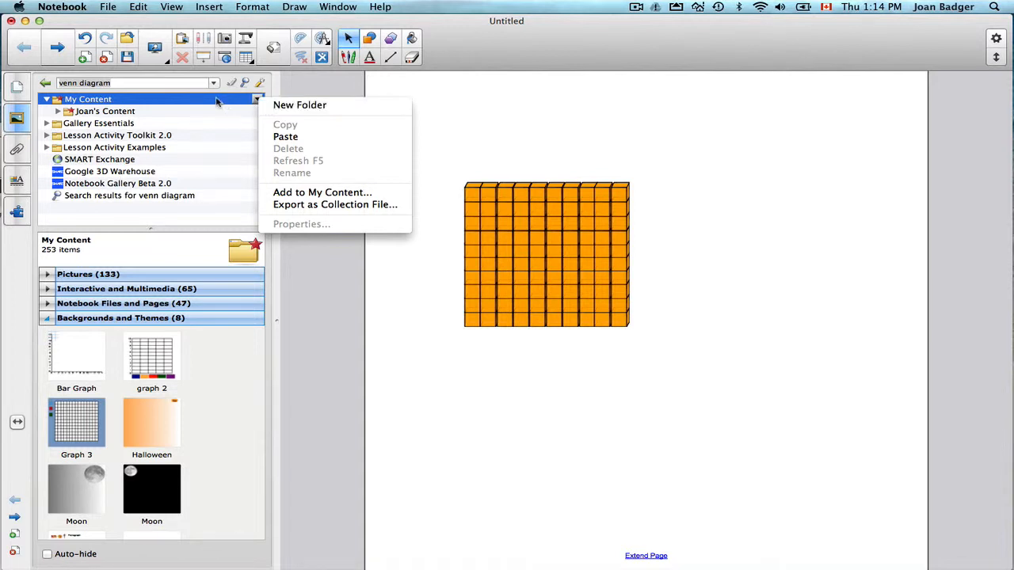
click(216, 101)
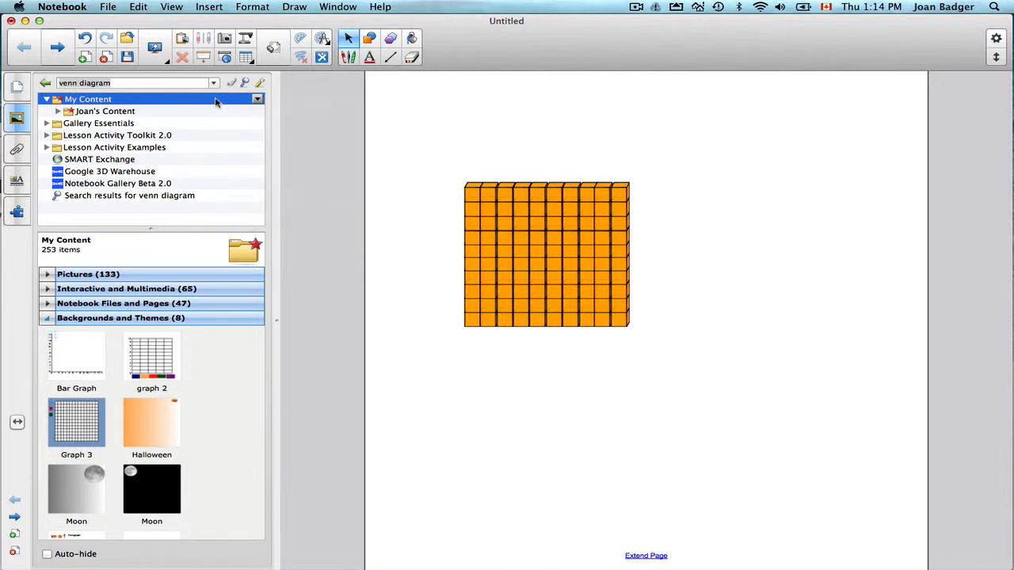
click(57, 111)
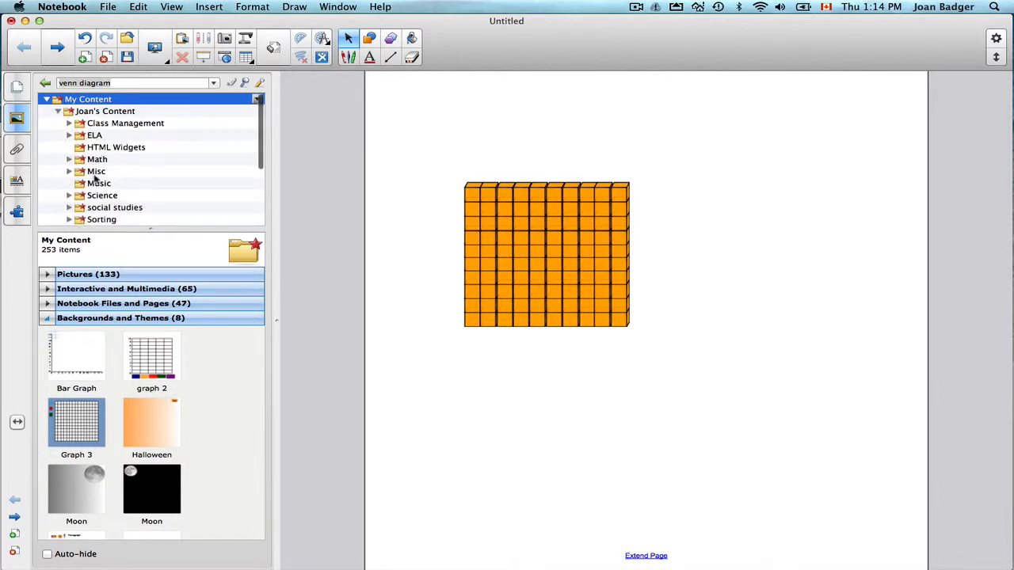
scroll(99, 206, down, 1)
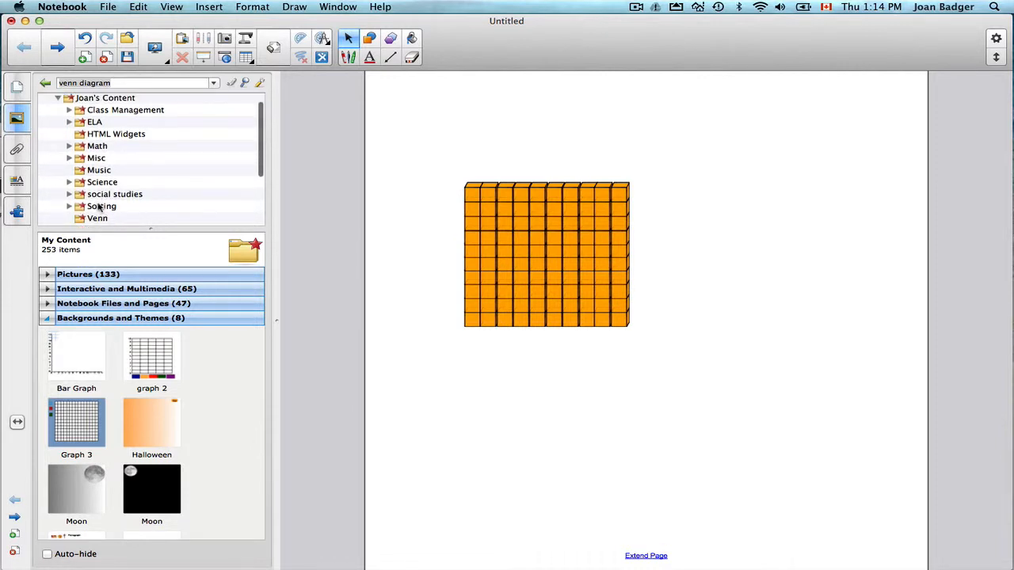
scroll(99, 207, up, 1)
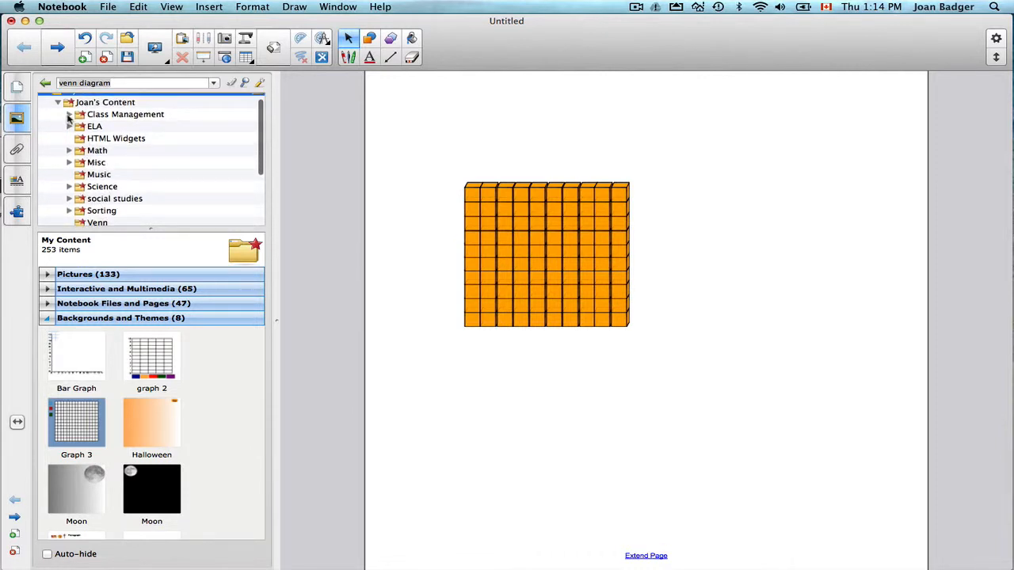
click(69, 116)
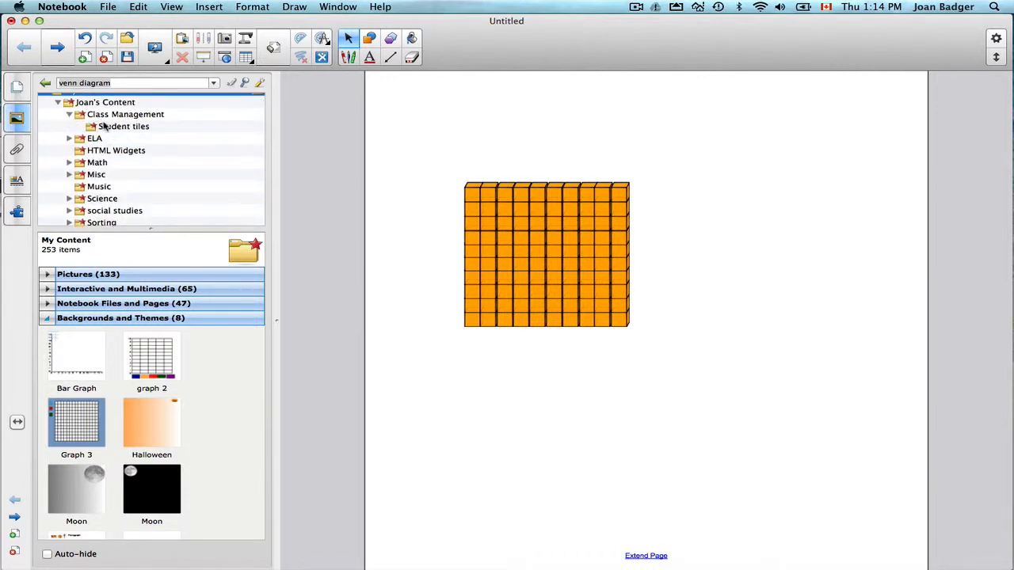
click(69, 115)
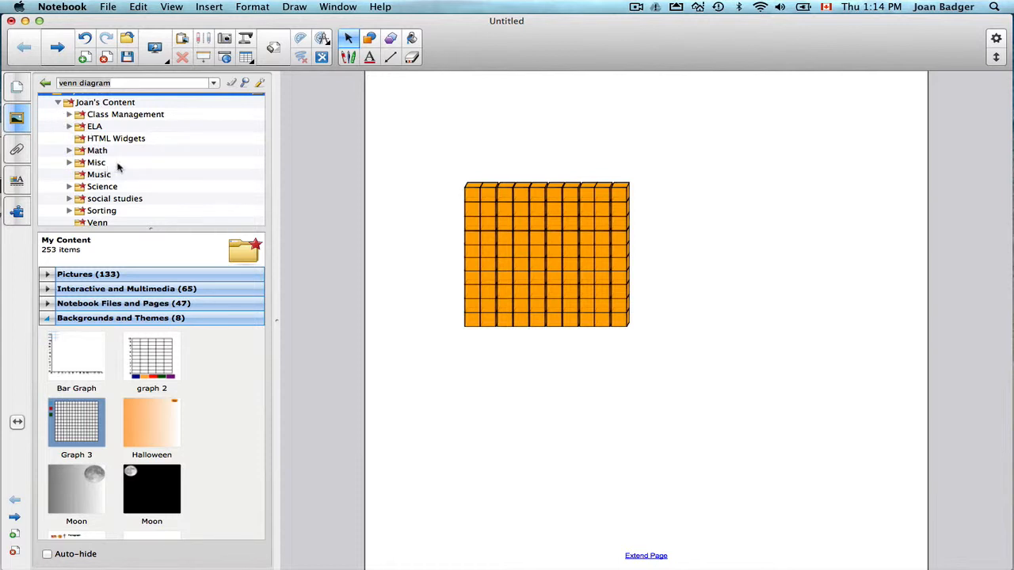
scroll(121, 174, down, 3)
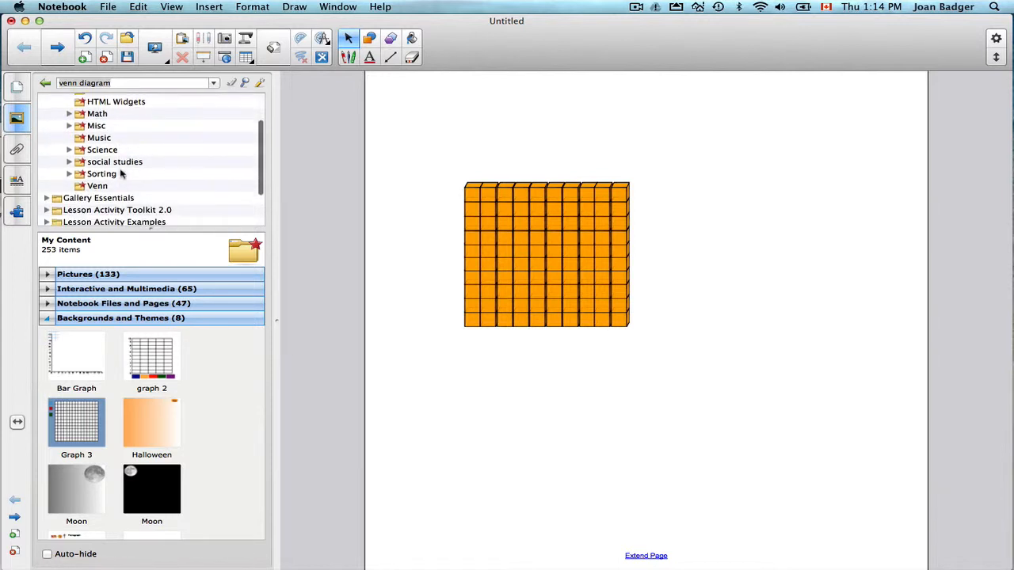
scroll(120, 174, up, 5)
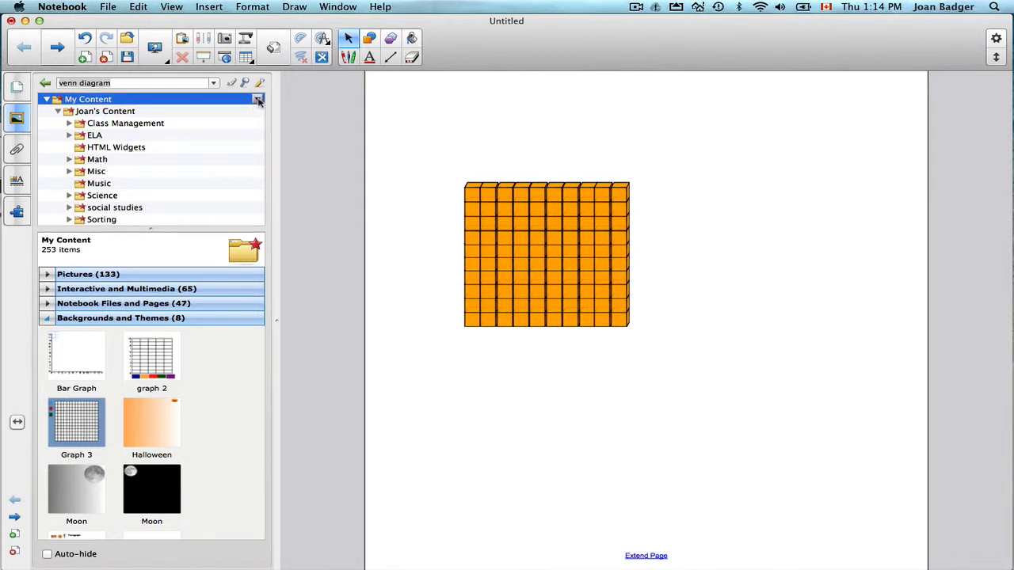
Create a new folder named Base Ten under My Content.
click(257, 100)
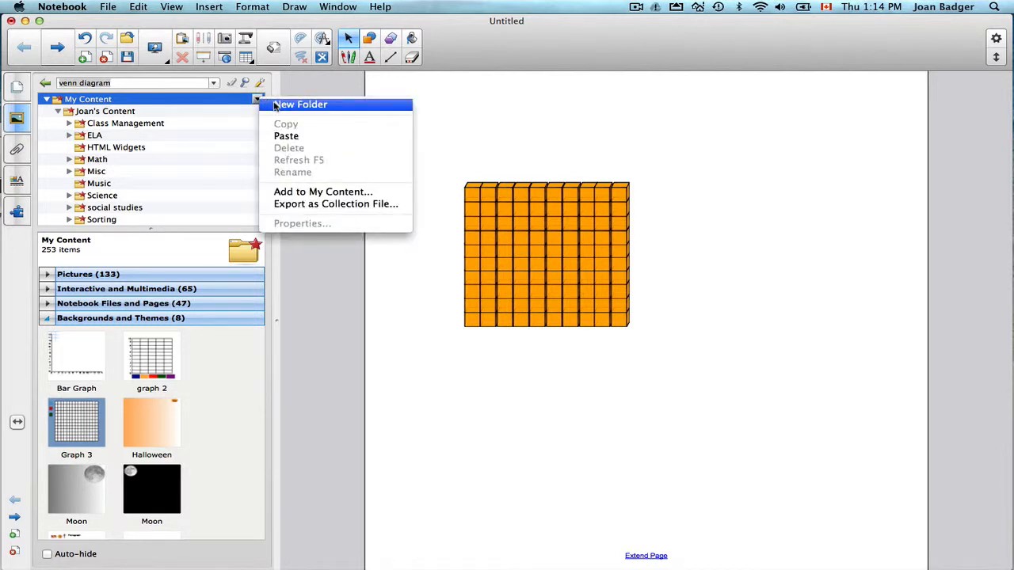
click(273, 102)
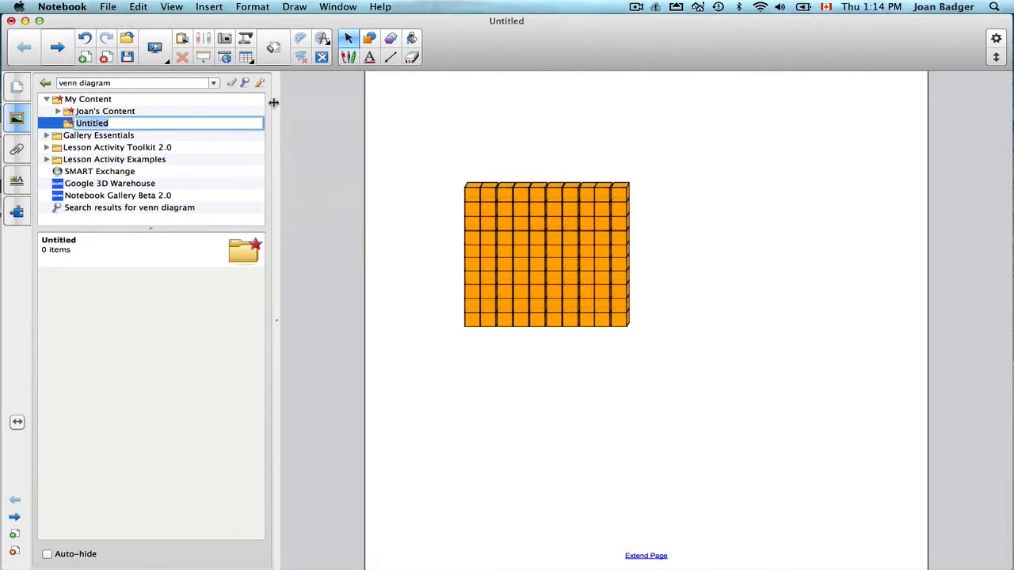
text(Base Ten)
key(Return)
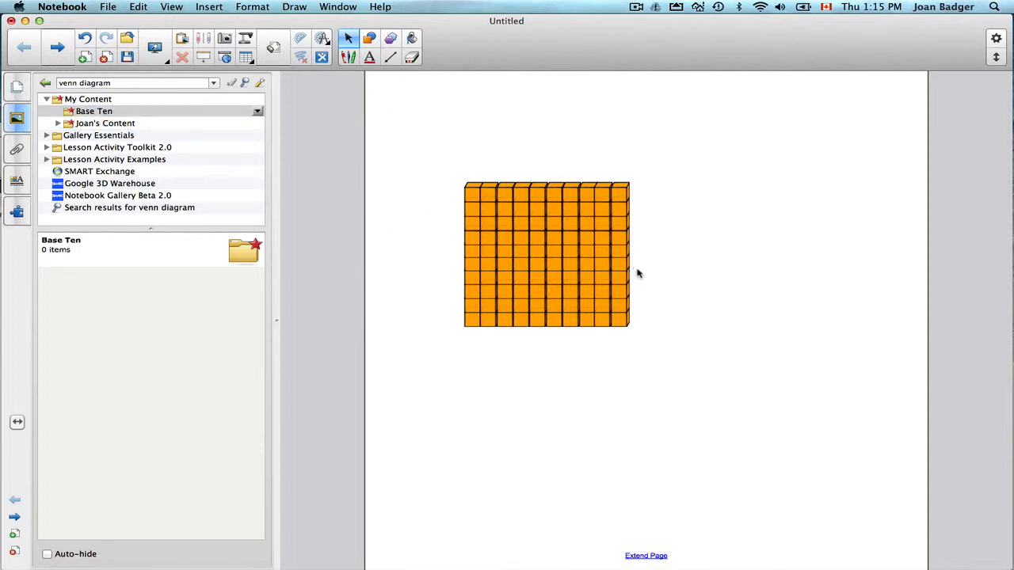
Enlarge the orange hundred block to about one and a half times its size and centre it on the page.
drag(574, 265, 587, 259)
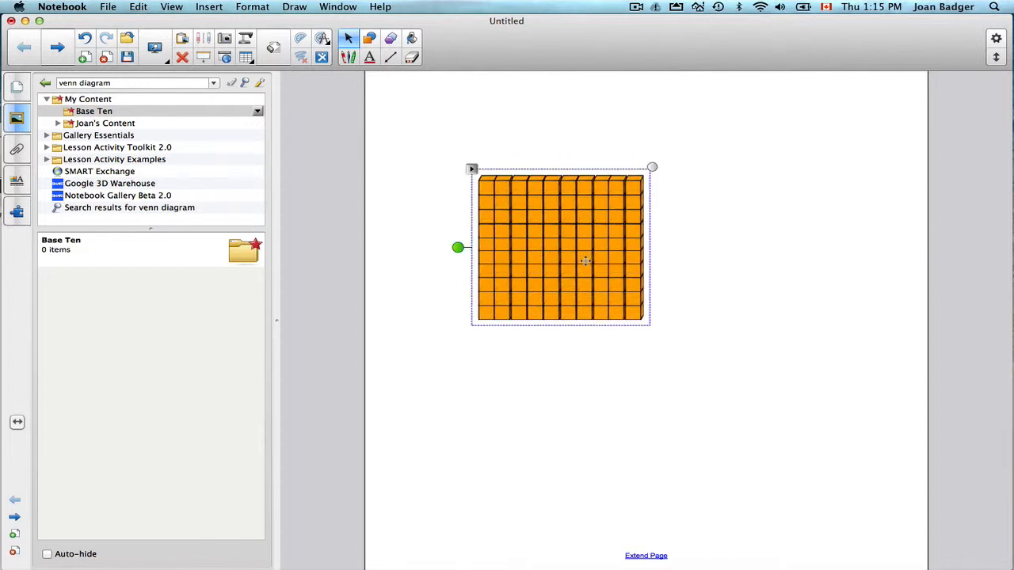
drag(652, 167, 769, 109)
drag(609, 180, 608, 287)
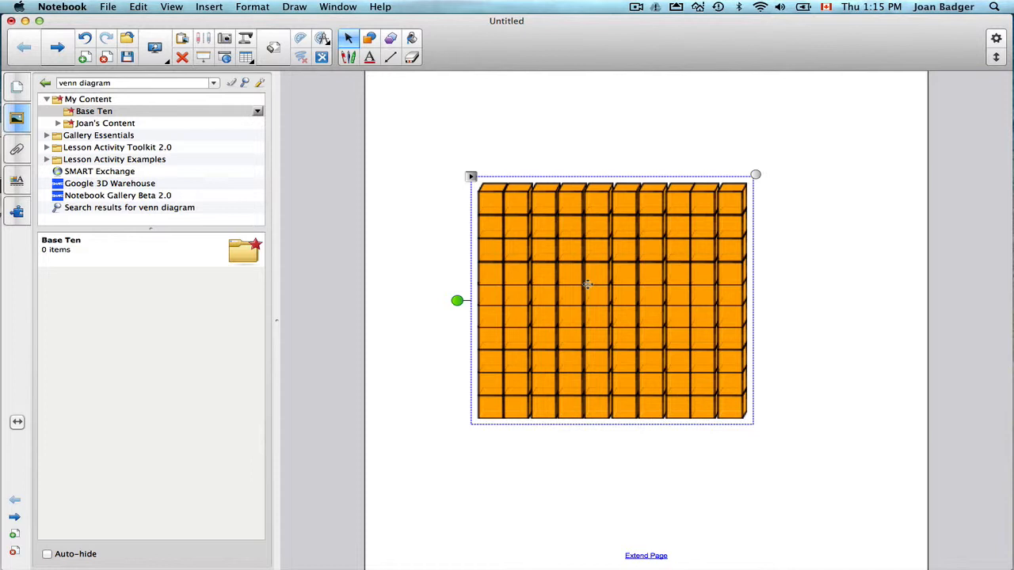
Ungroup the hundred block into ten-rods and separate the three rightmost rods from the rest.
key(super+shift+g)
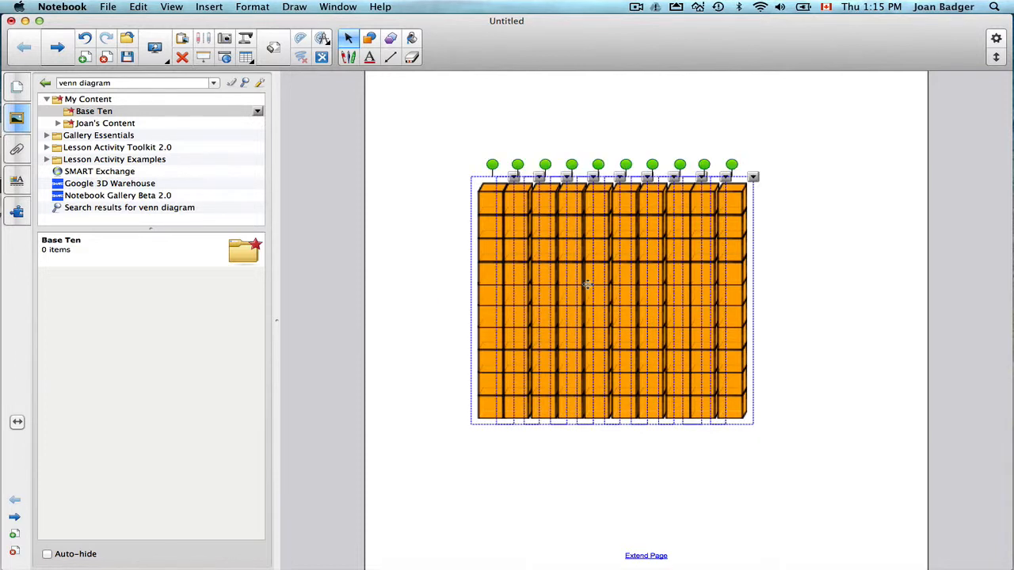
click(785, 274)
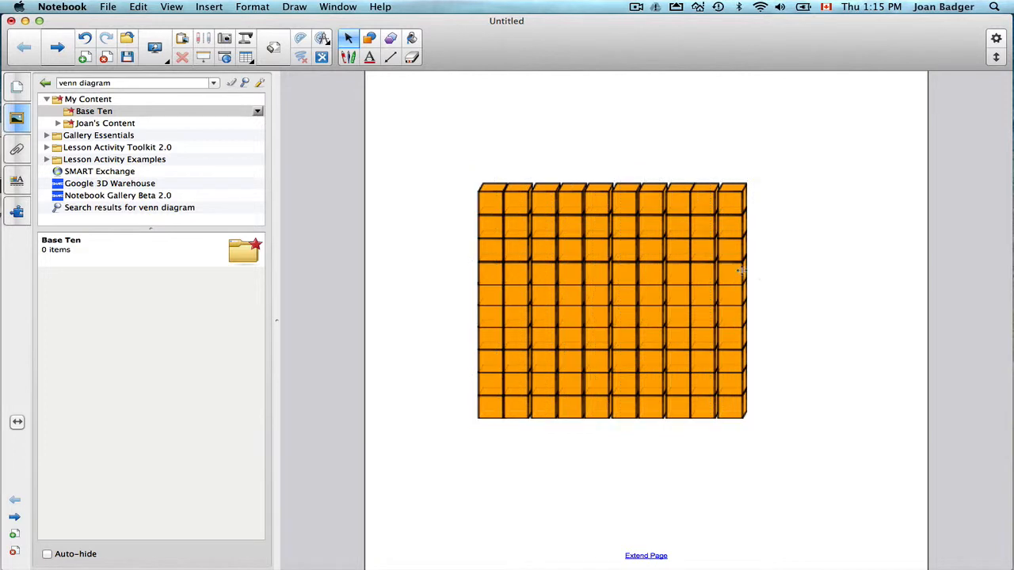
drag(736, 271, 827, 285)
drag(710, 293, 751, 293)
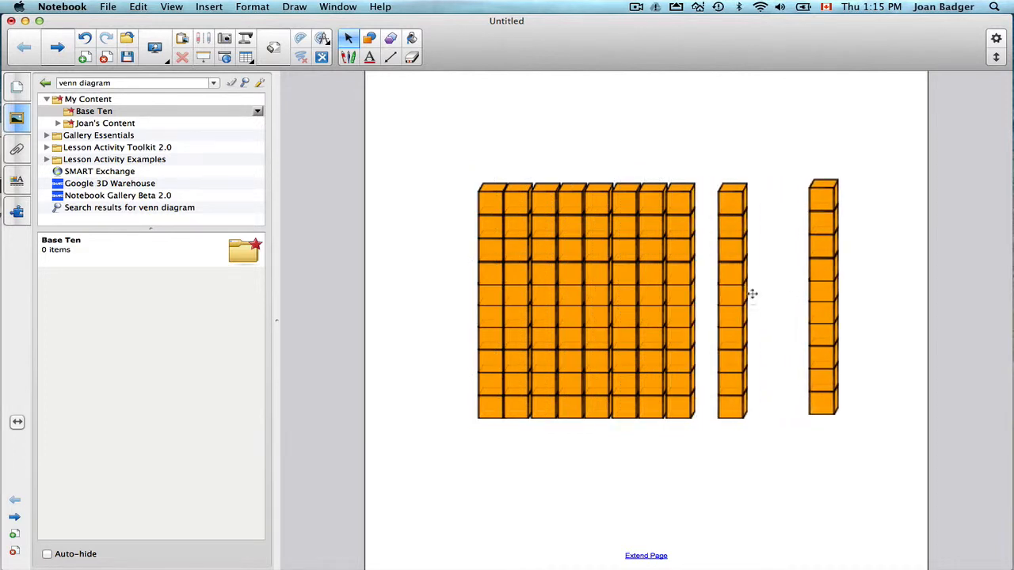
drag(683, 299, 704, 303)
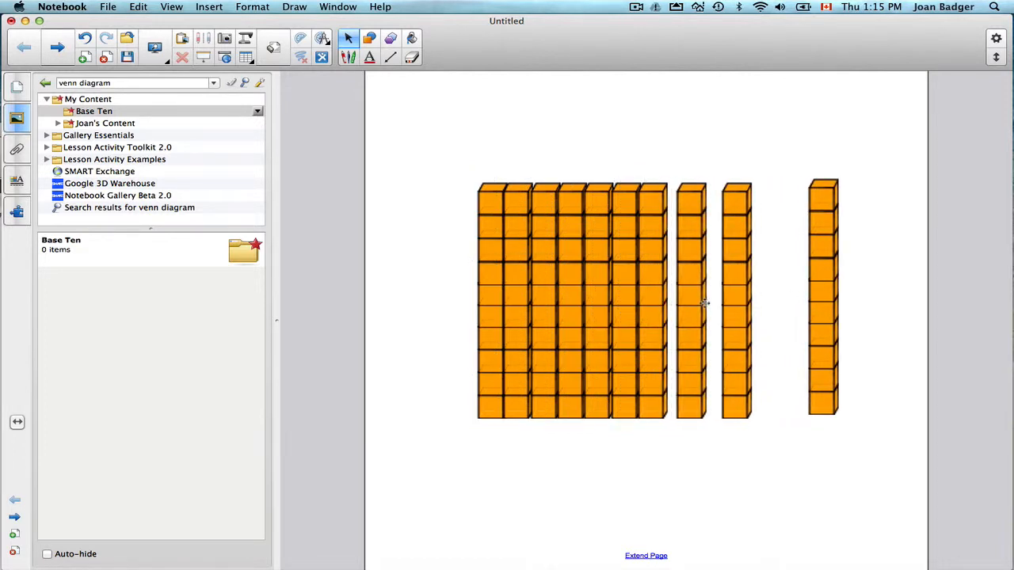
Ungroup the farthest separated ten-rod into unit cubes and pull the four uppermost cubes away from it.
click(829, 277)
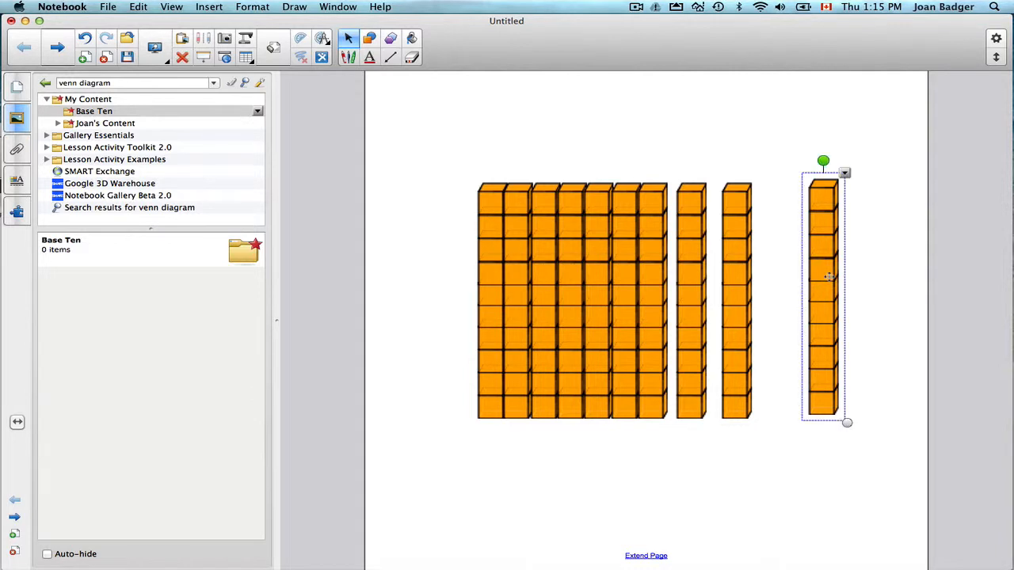
key(super+shift+g)
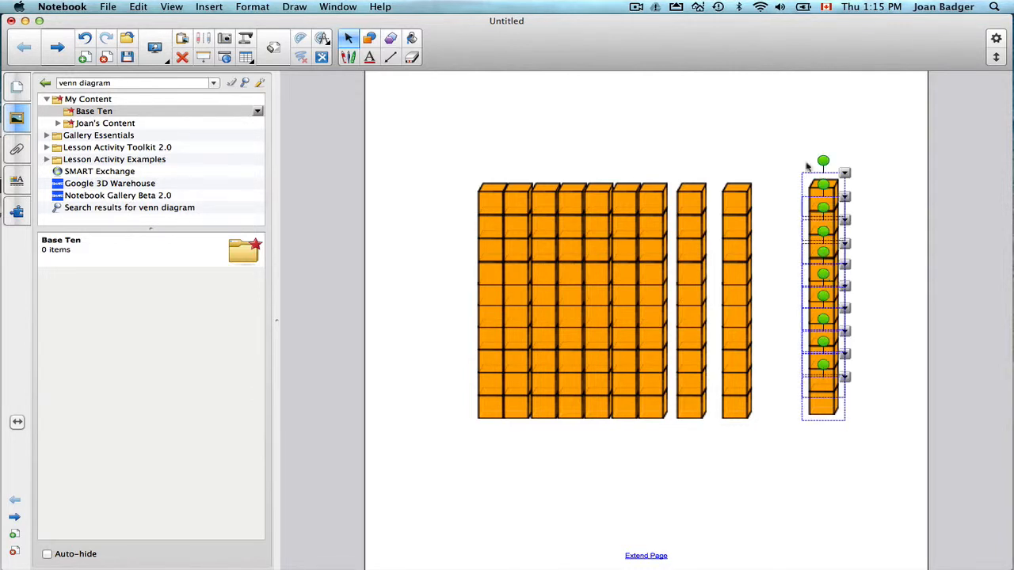
click(772, 154)
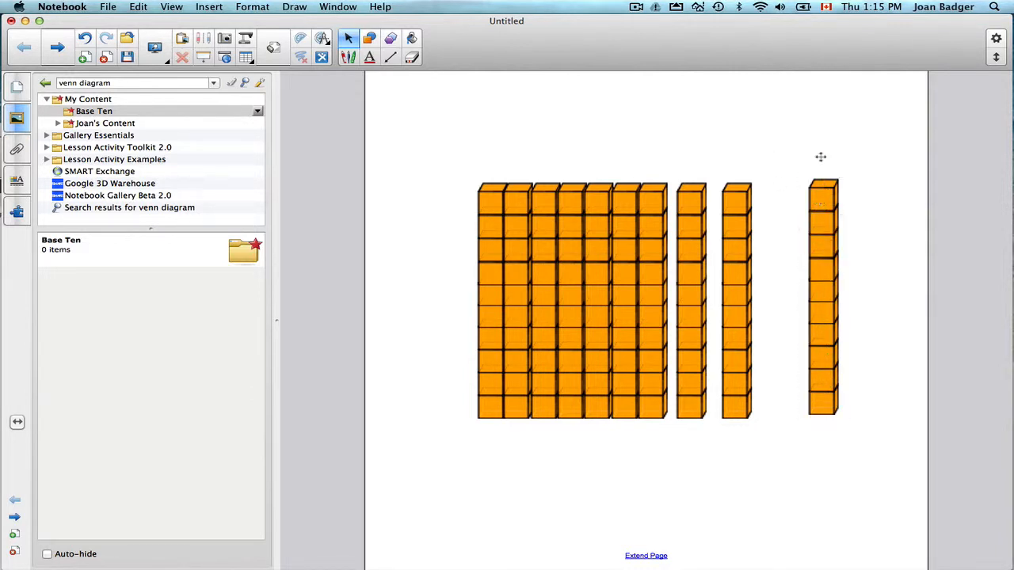
drag(822, 192, 833, 118)
drag(823, 220, 840, 199)
drag(827, 242, 860, 244)
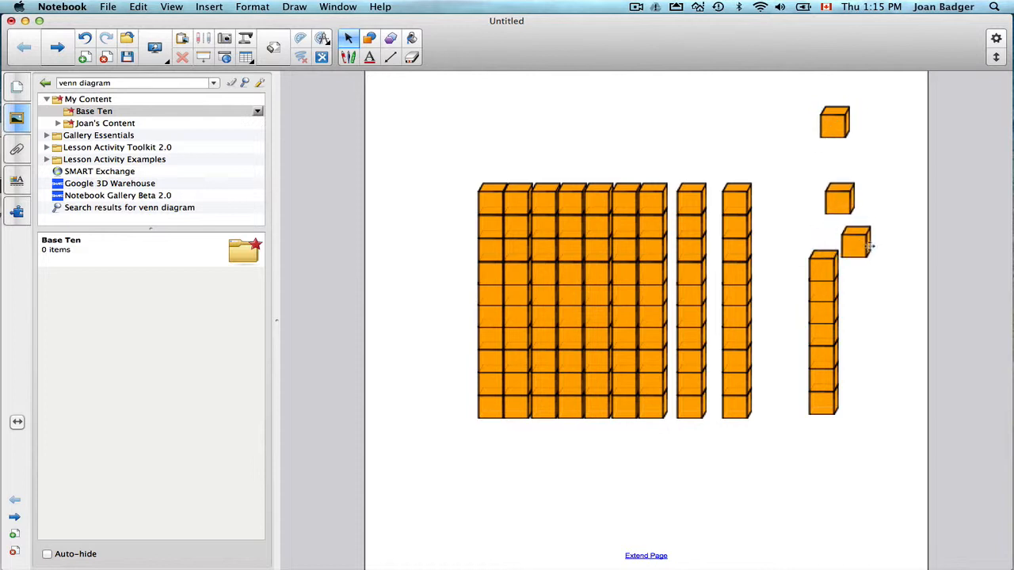
drag(826, 276, 874, 291)
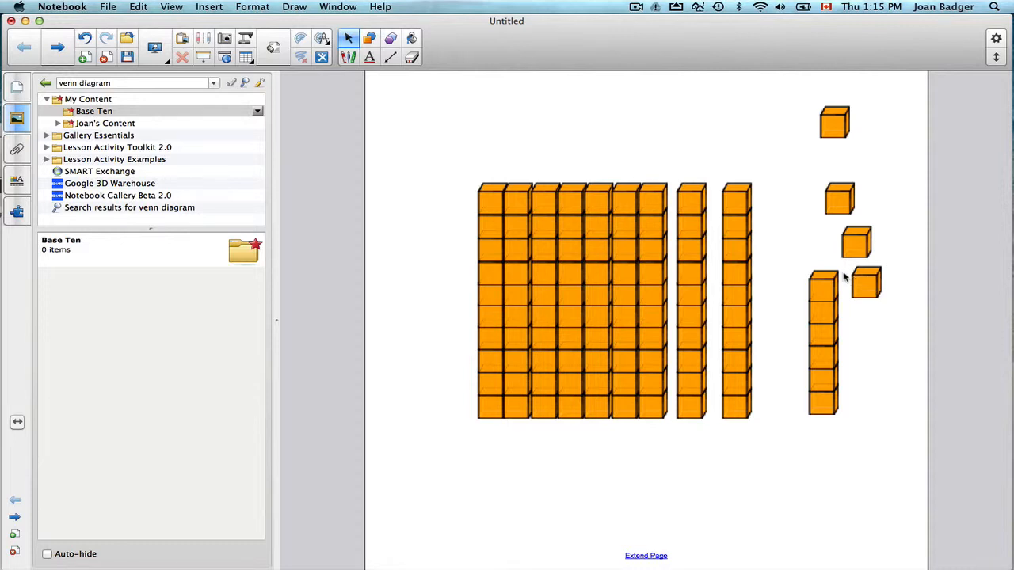
Undo the cube and rod separations and the ungrouping to restore the whole hundred block.
click(86, 38)
click(85, 38)
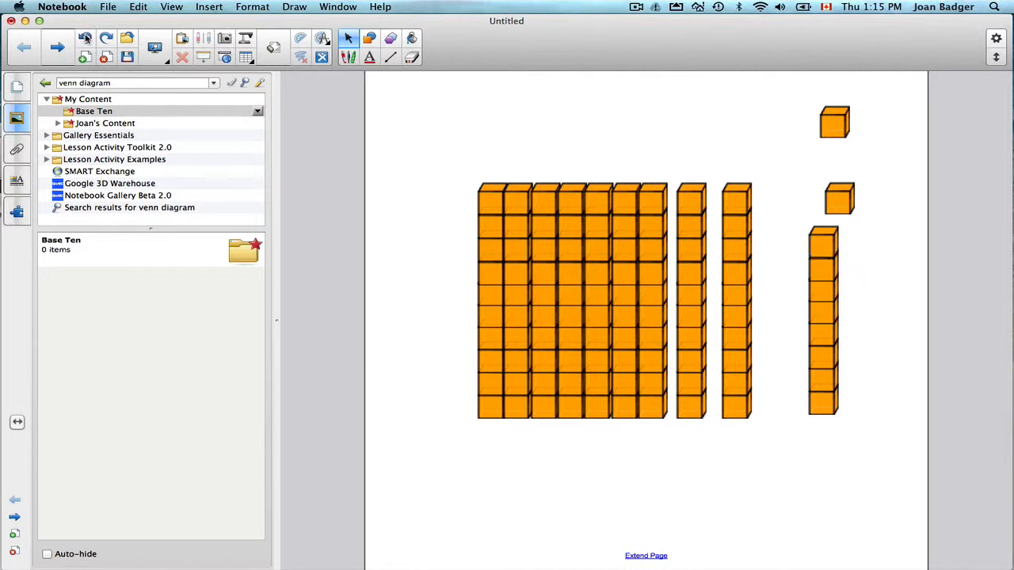
click(86, 38)
click(85, 38)
click(86, 38)
click(86, 38)
click(86, 38)
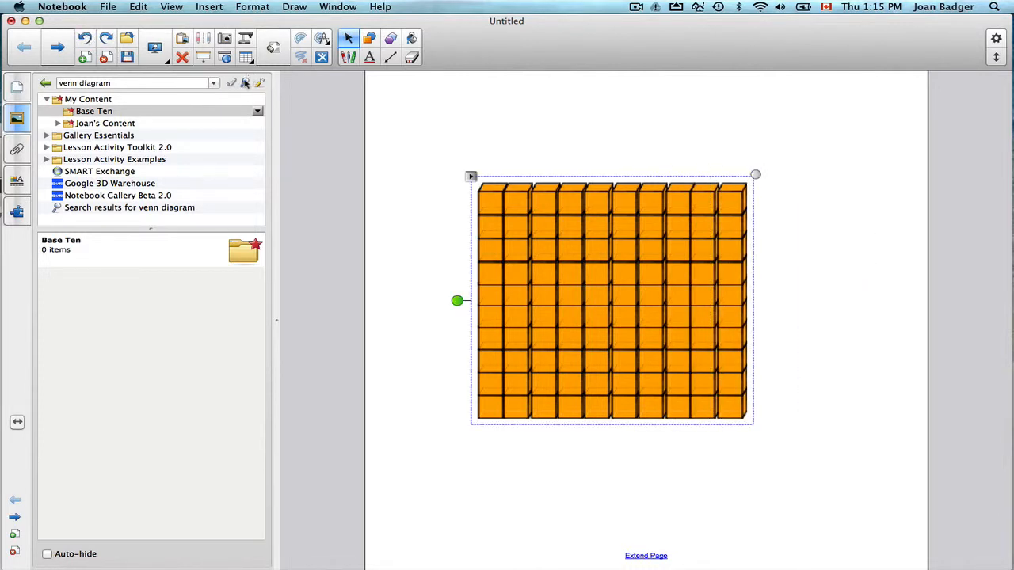
Add the enlarged hundred block from the page to the Base Ten folder and expand the folder's Pictures category.
click(92, 110)
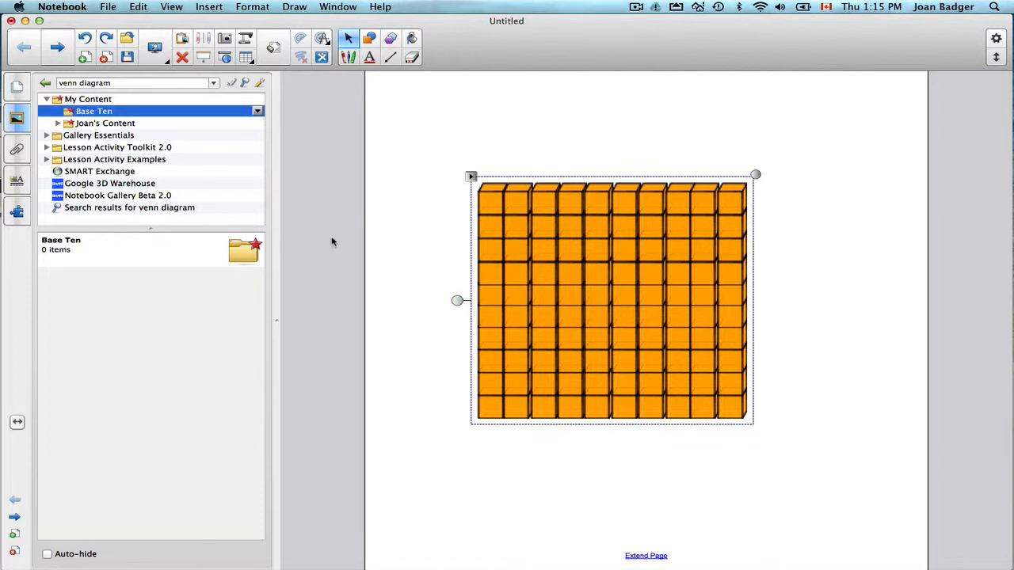
drag(606, 252, 139, 346)
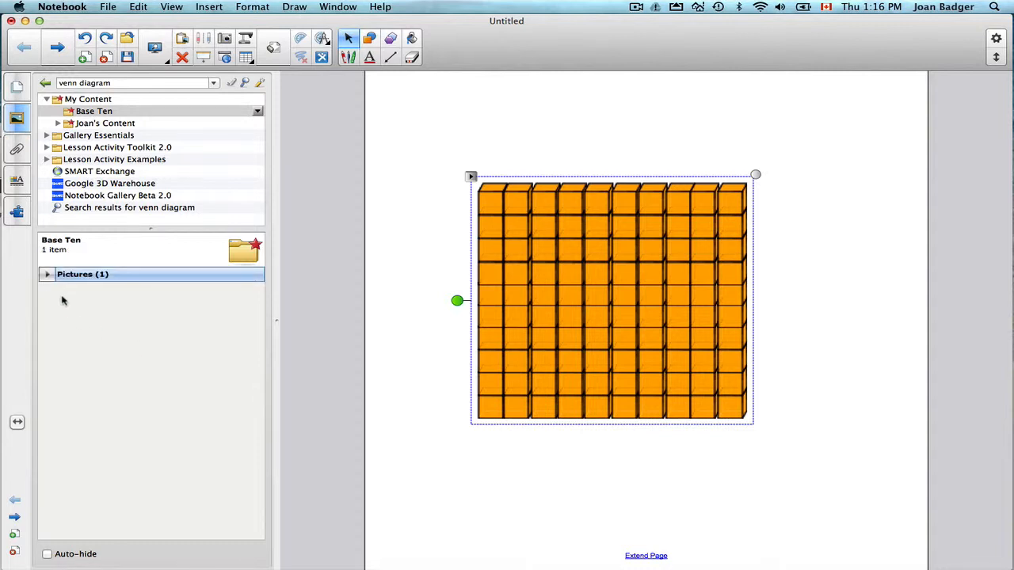
click(47, 275)
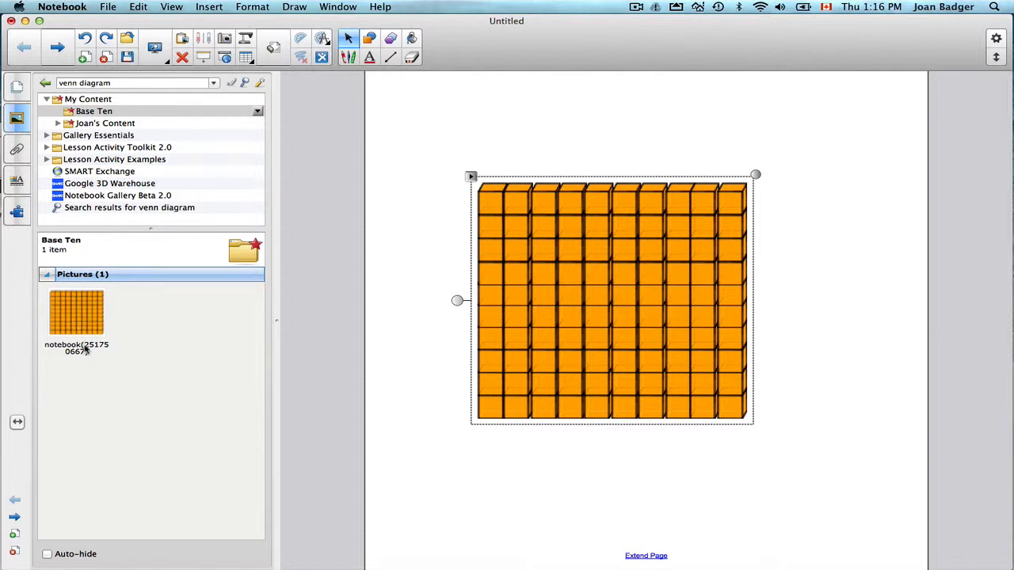
Rename the hundred block picture in the Base Ten folder as Base Ten.
click(85, 350)
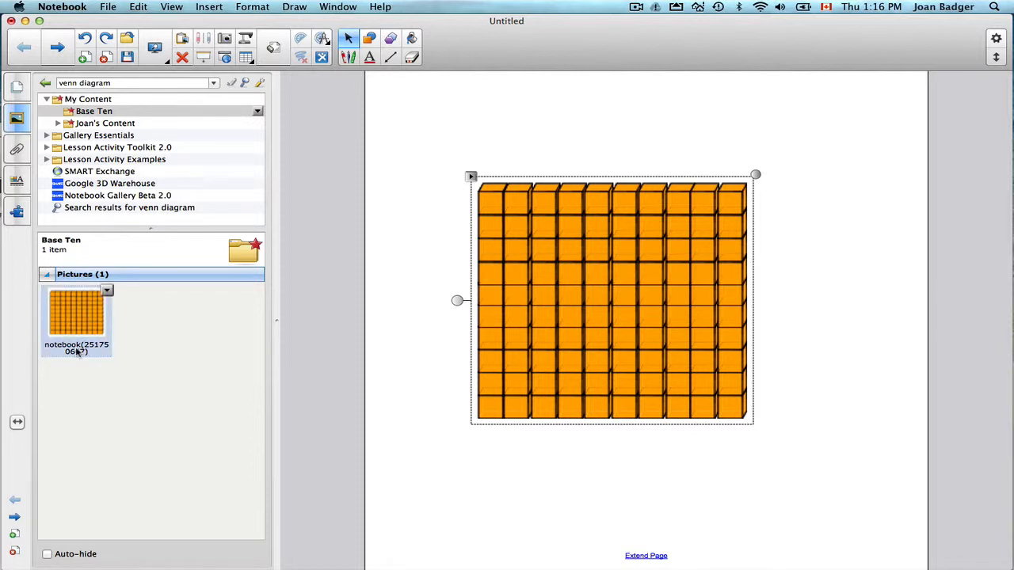
click(76, 351)
text(Base)
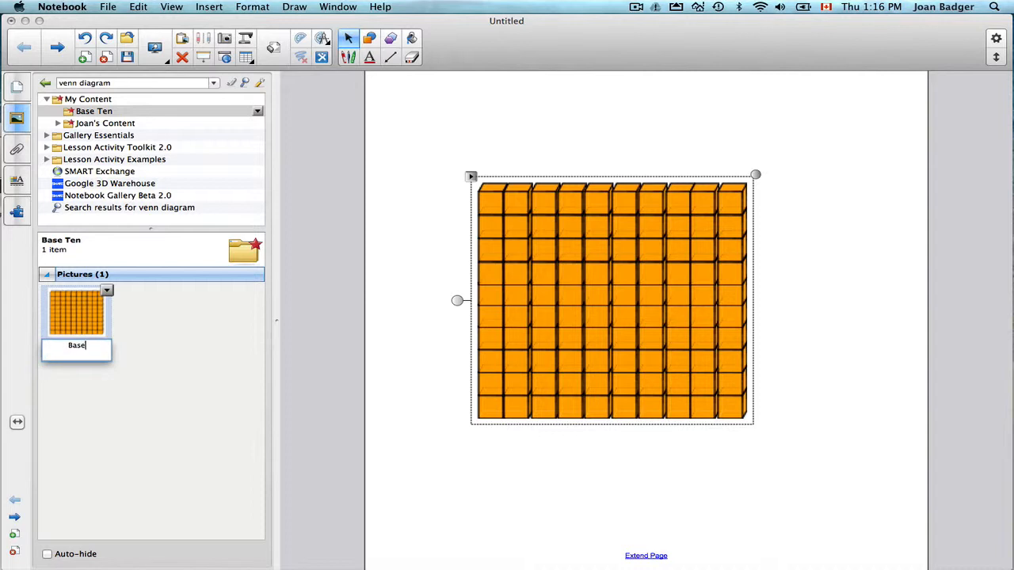
text( Ten)
click(146, 337)
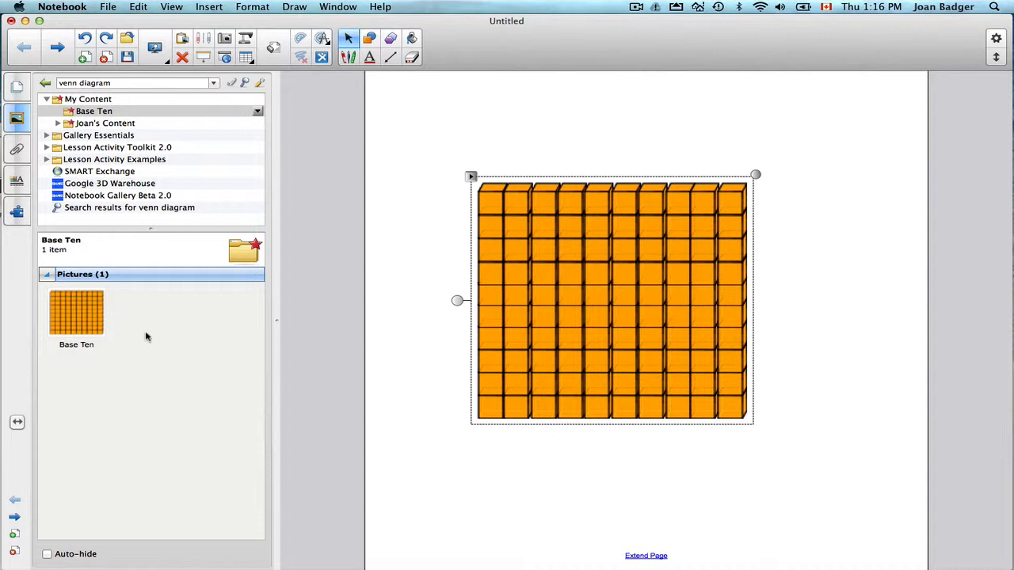
Expand the personal collection in My Content again and review its list of subject folders.
click(57, 124)
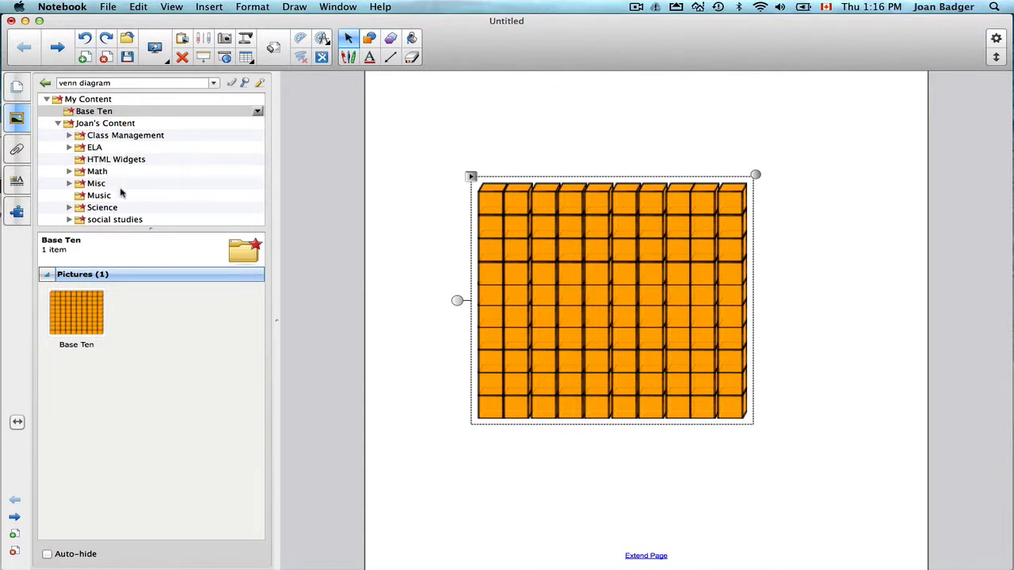
scroll(115, 192, down, 2)
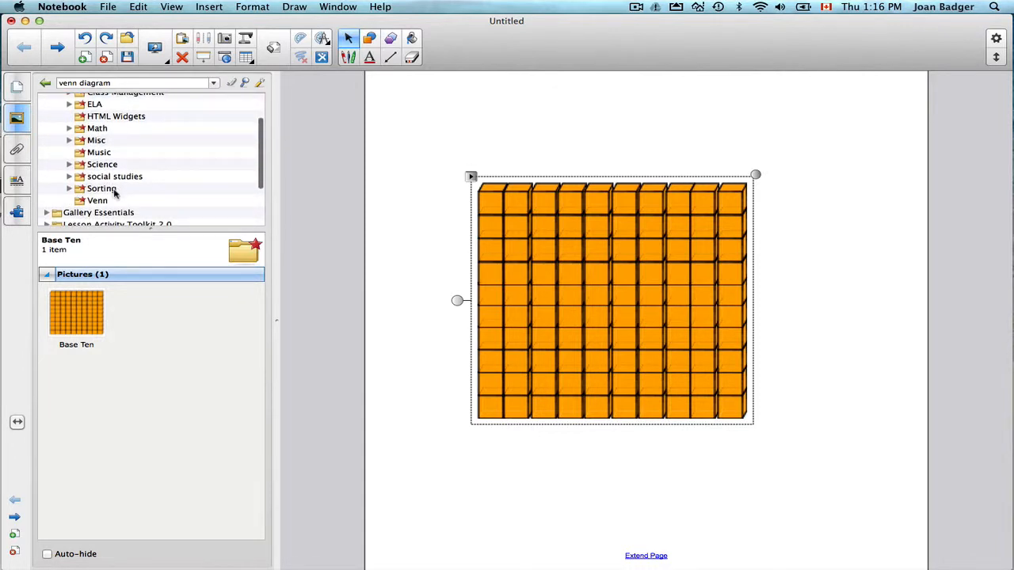
scroll(117, 194, up, 3)
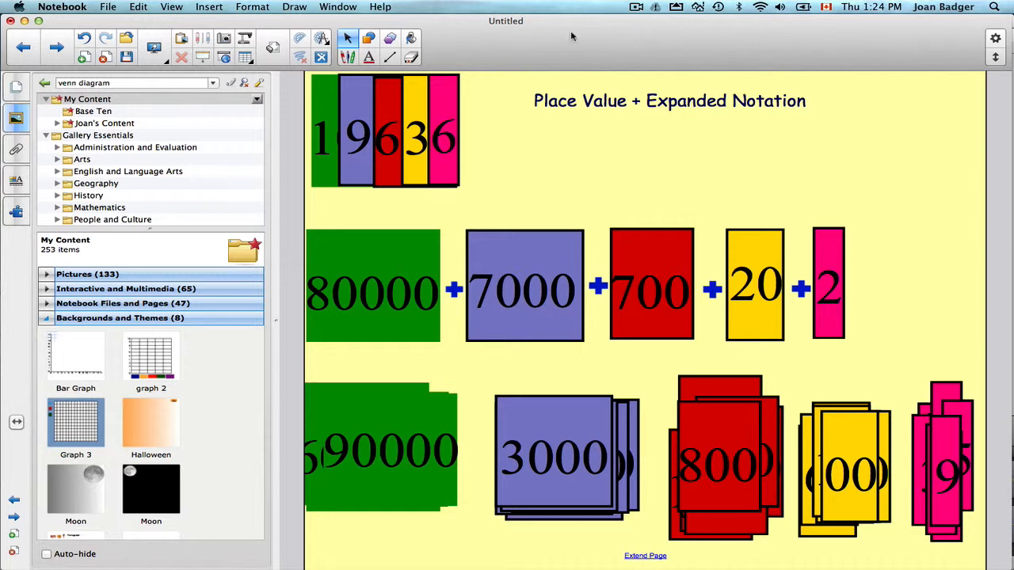
Show the page thumbnails and nudge the purple 7000 card slightly down and to the left on the place value page.
click(18, 87)
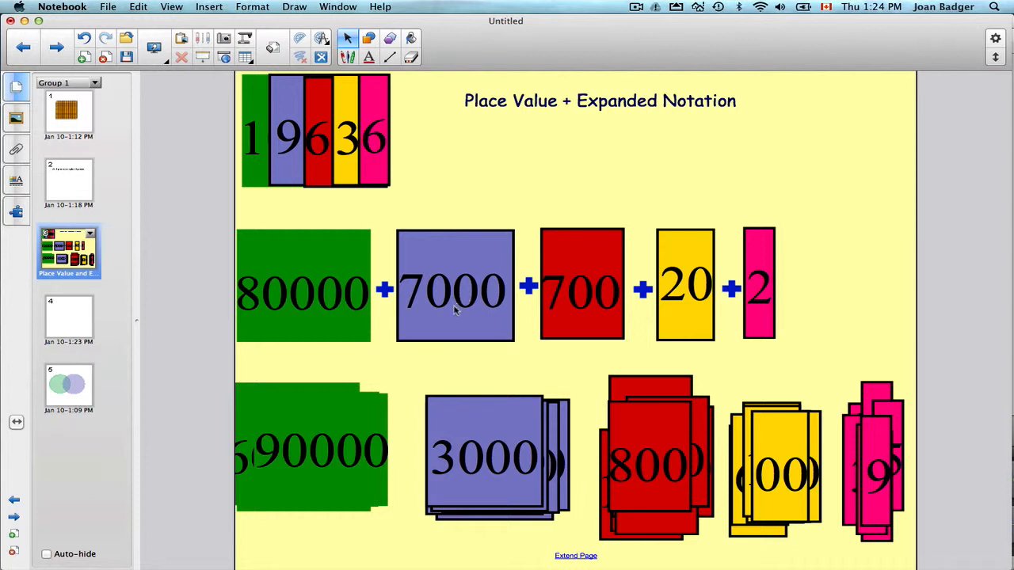
mouse_move(464, 317)
mouse_down()
mouse_move(427, 317)
mouse_move(453, 315)
mouse_up()
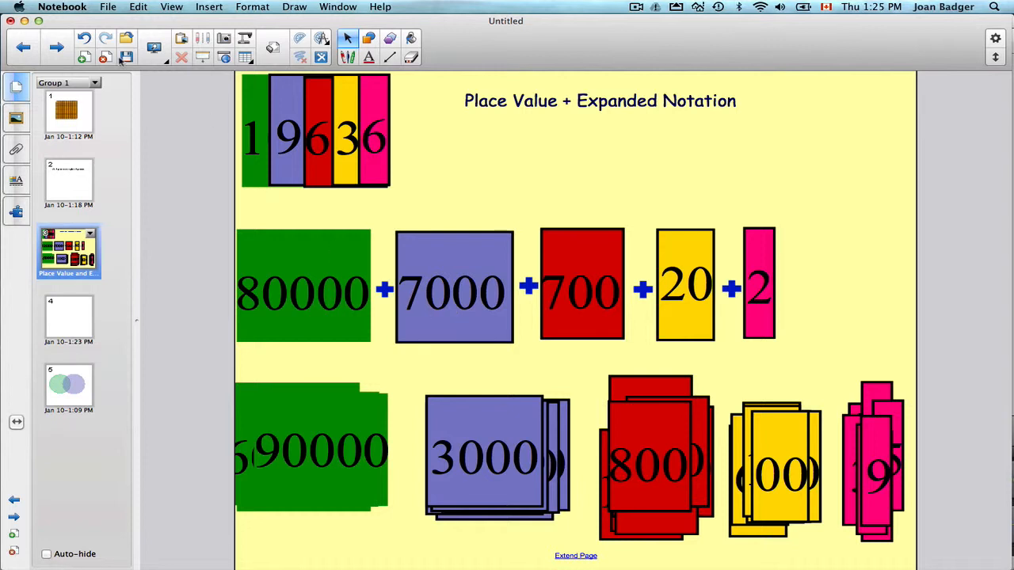
Create a folder named expanded notation in the Gallery's My Content and expand the personal collection folder.
click(18, 117)
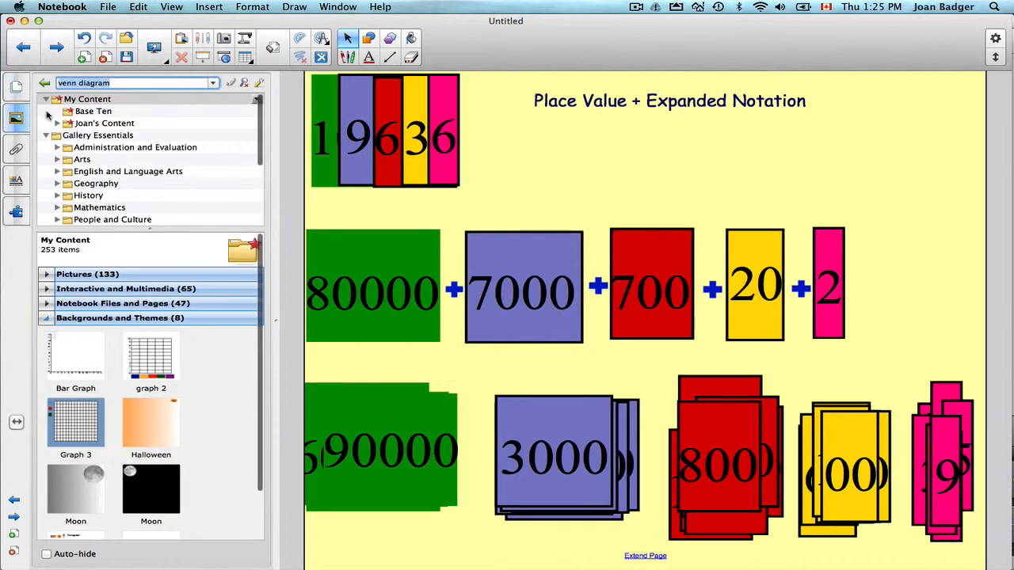
click(105, 104)
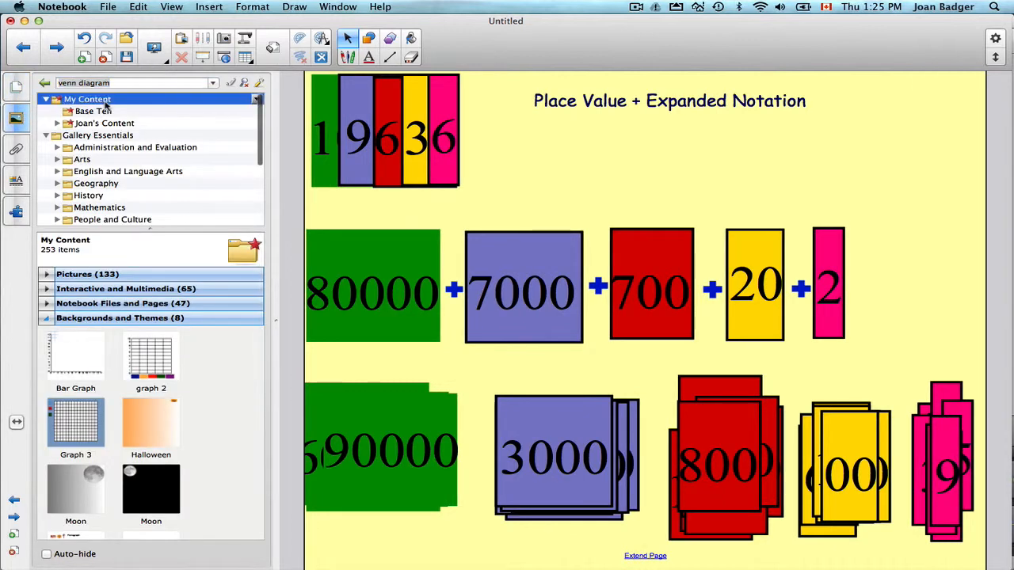
click(256, 99)
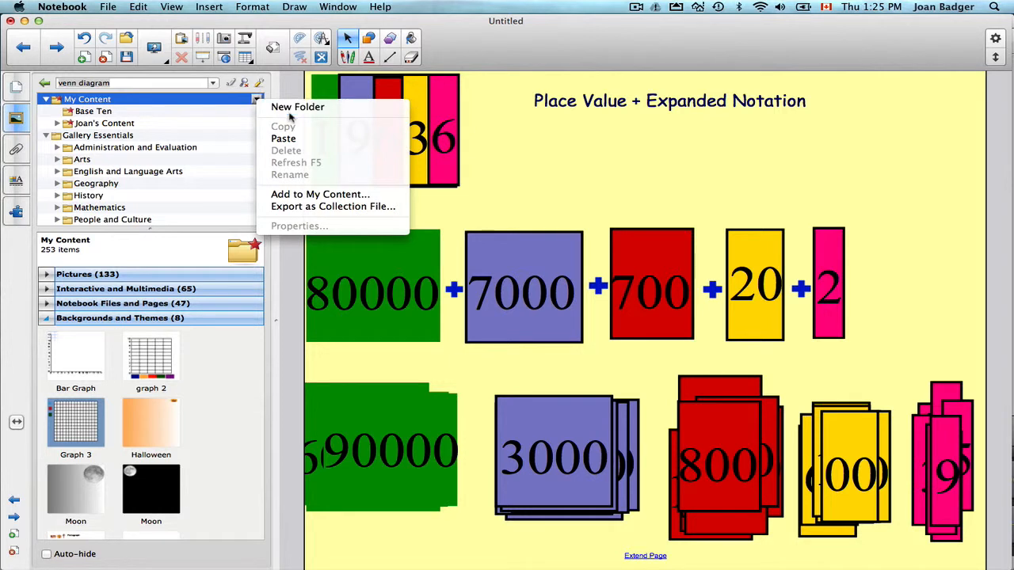
click(289, 114)
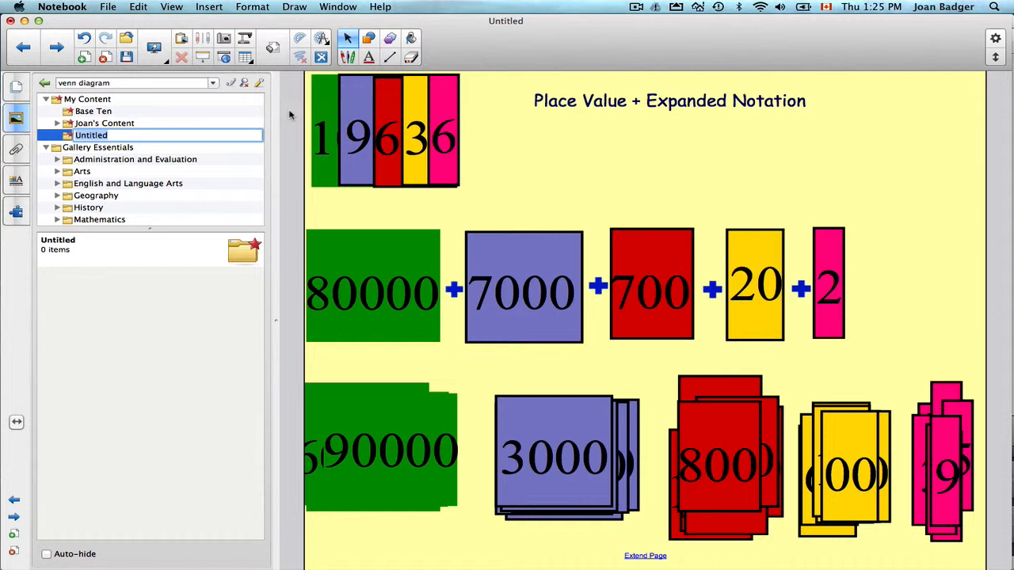
text(expanded)
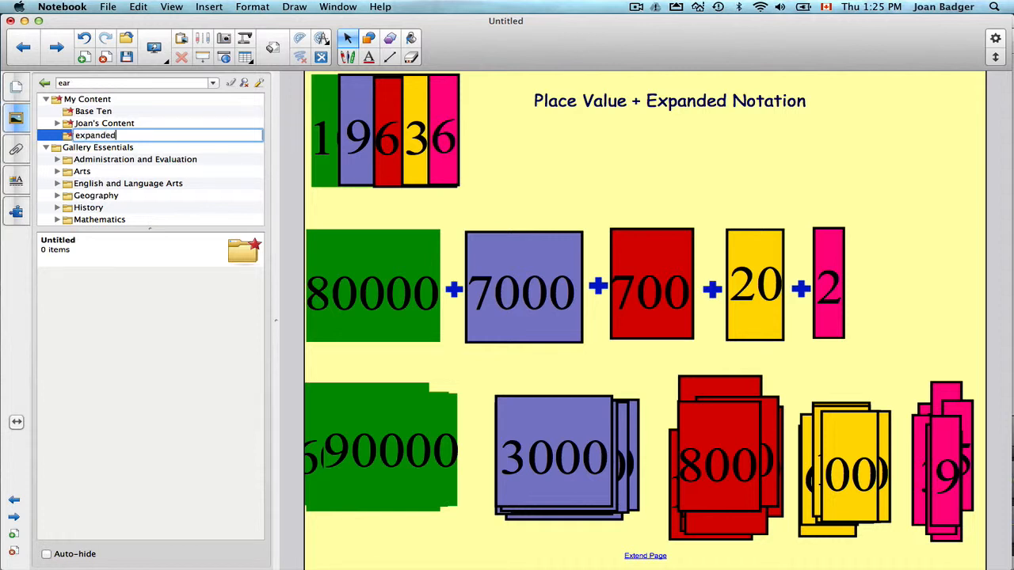
text( notatio)
click(68, 135)
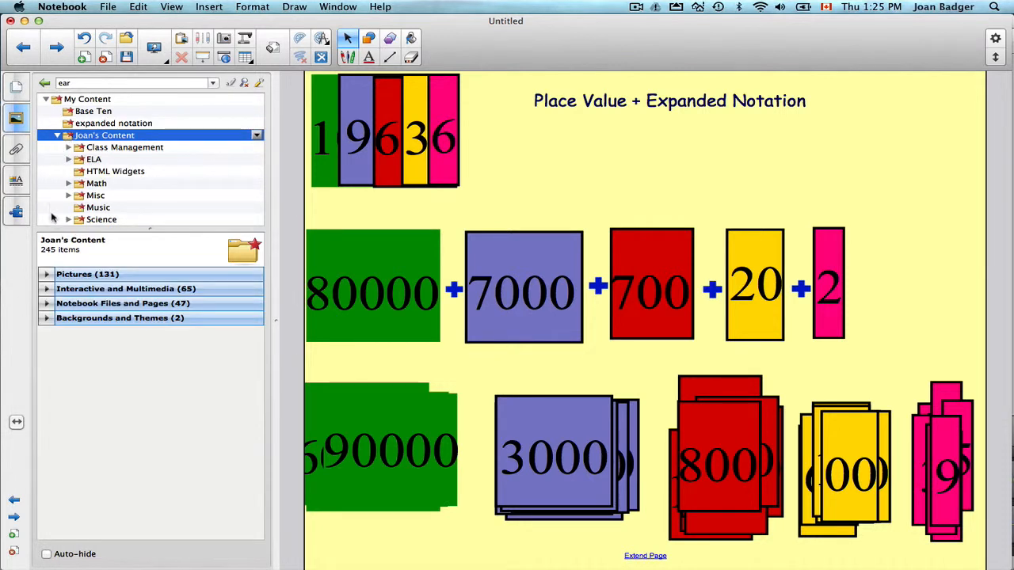
Add the Place Value + Expanded Notation page to the expanded notation folder and expand its Notebook Files and Pages category.
click(97, 124)
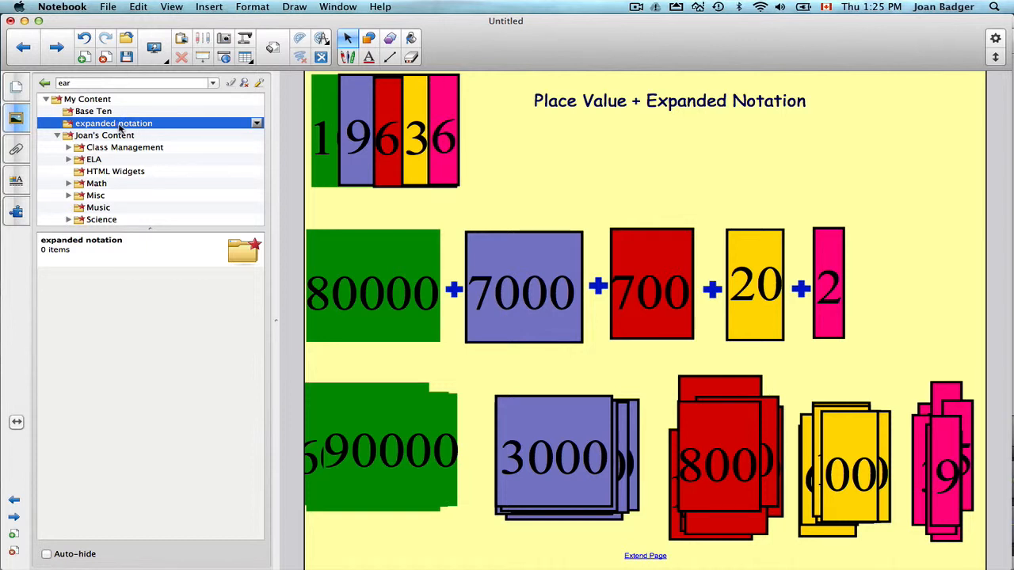
click(19, 85)
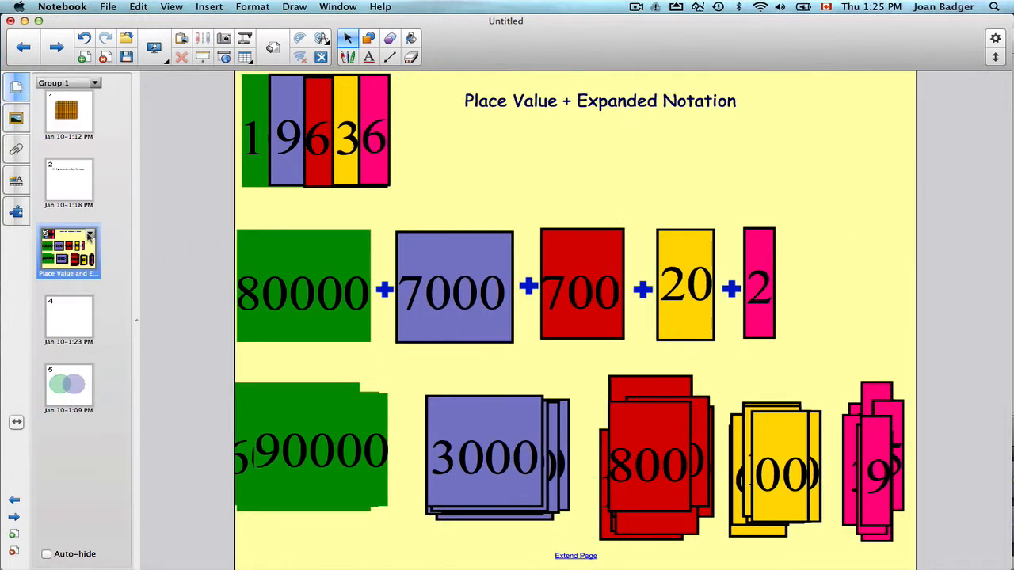
click(92, 235)
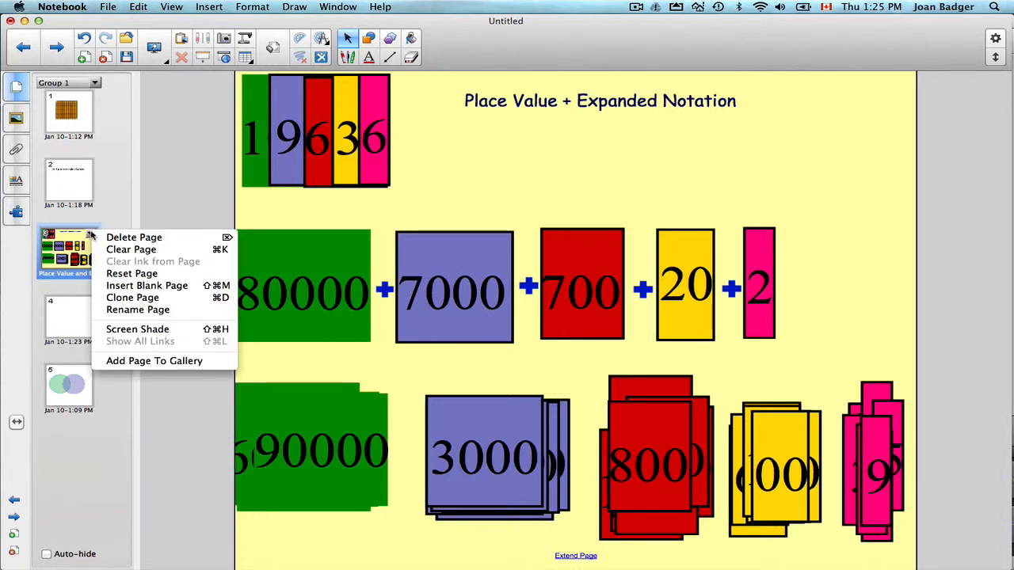
click(114, 361)
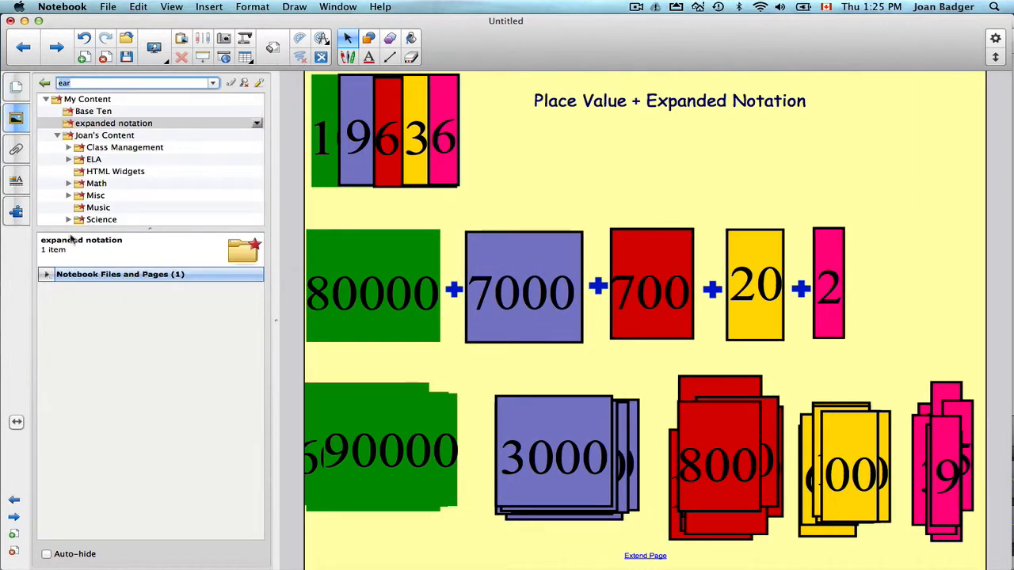
click(48, 274)
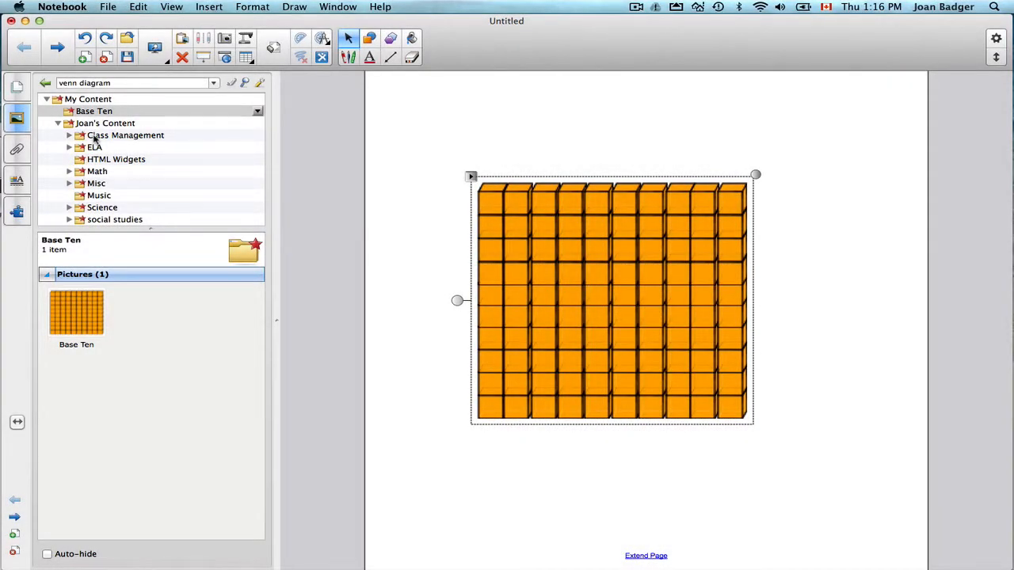
Export the personal collection folder as a collection file on the Desktop, naming it after the folder.
click(59, 125)
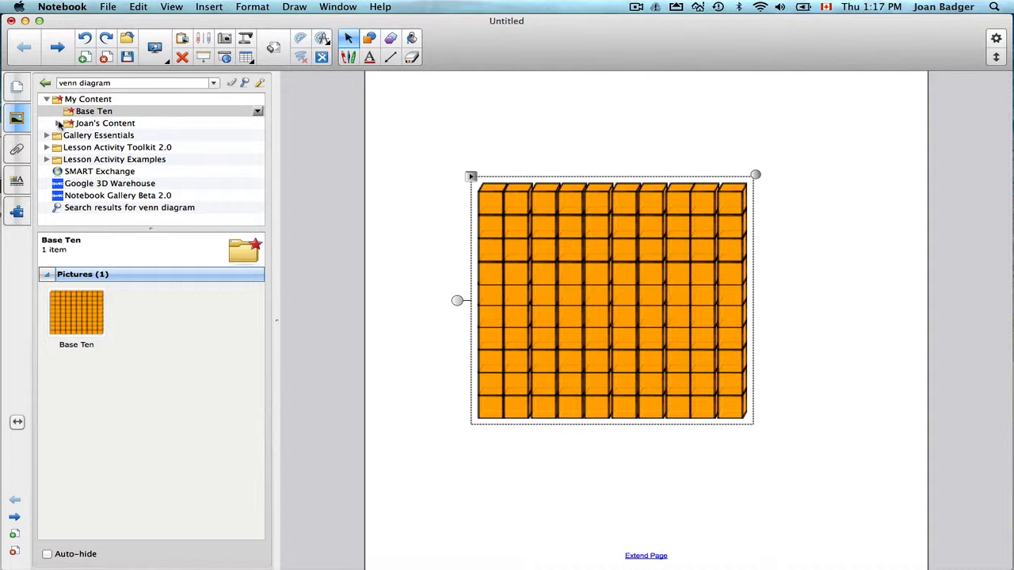
click(120, 125)
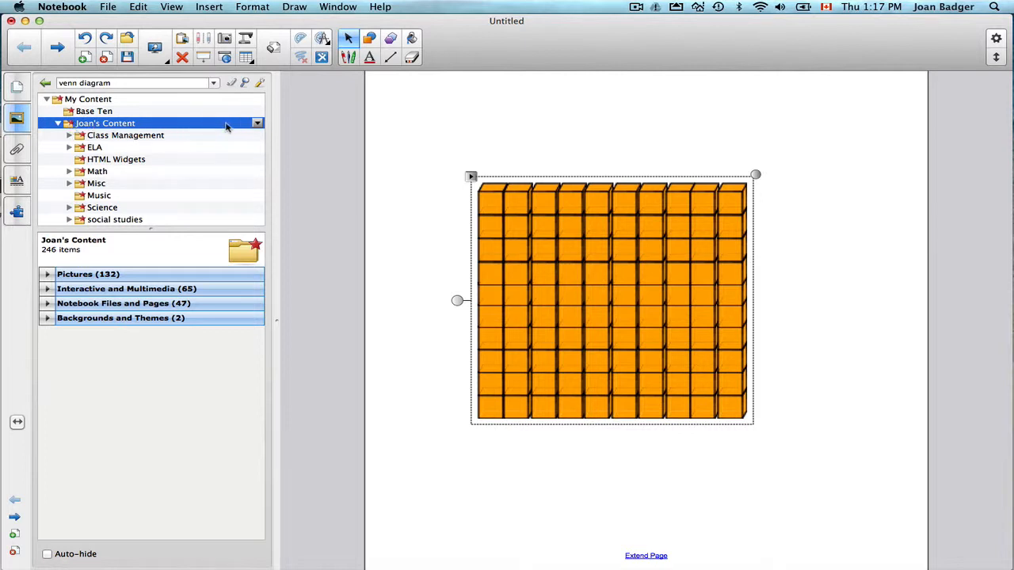
click(257, 124)
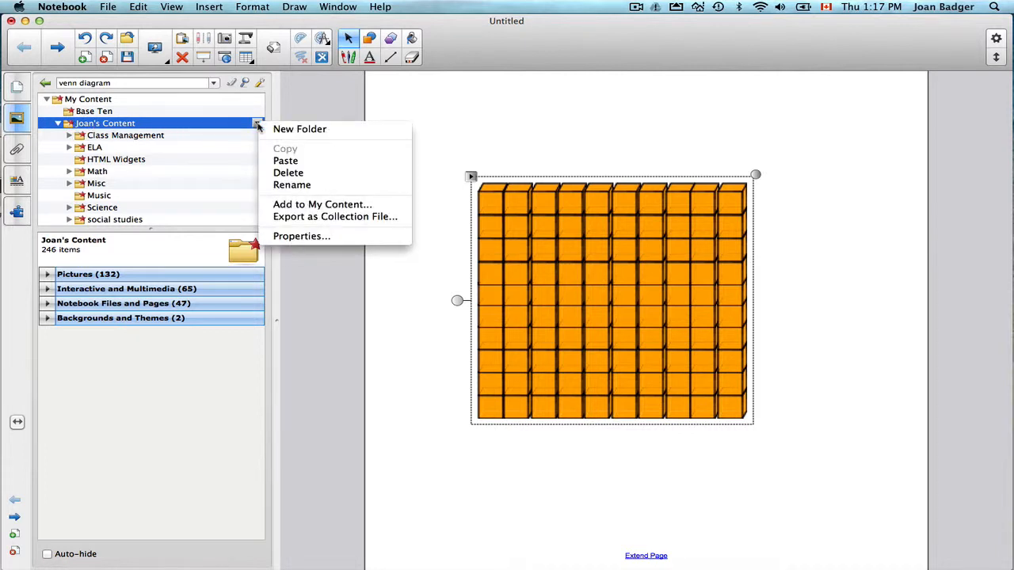
click(283, 218)
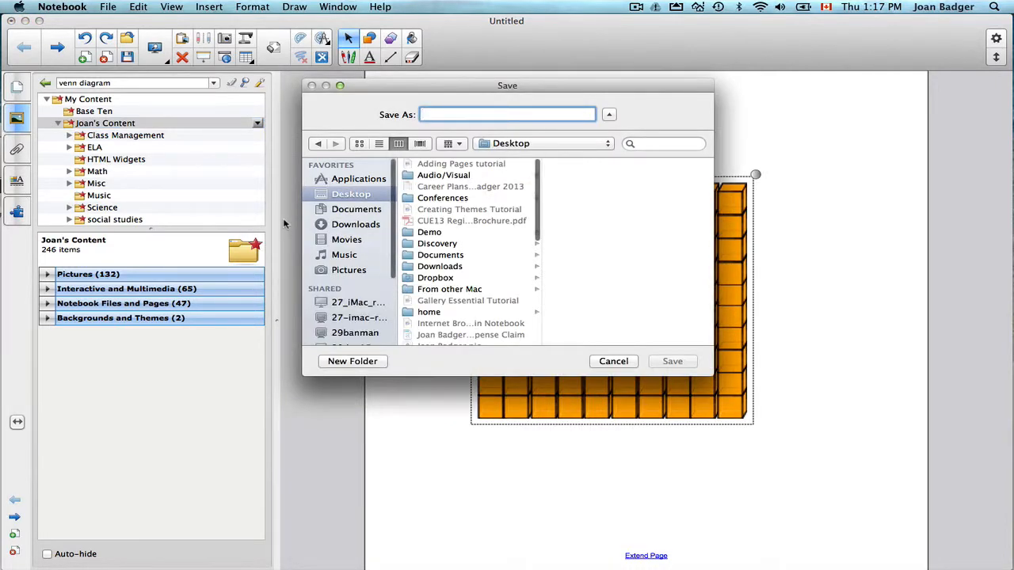
text(Joan)
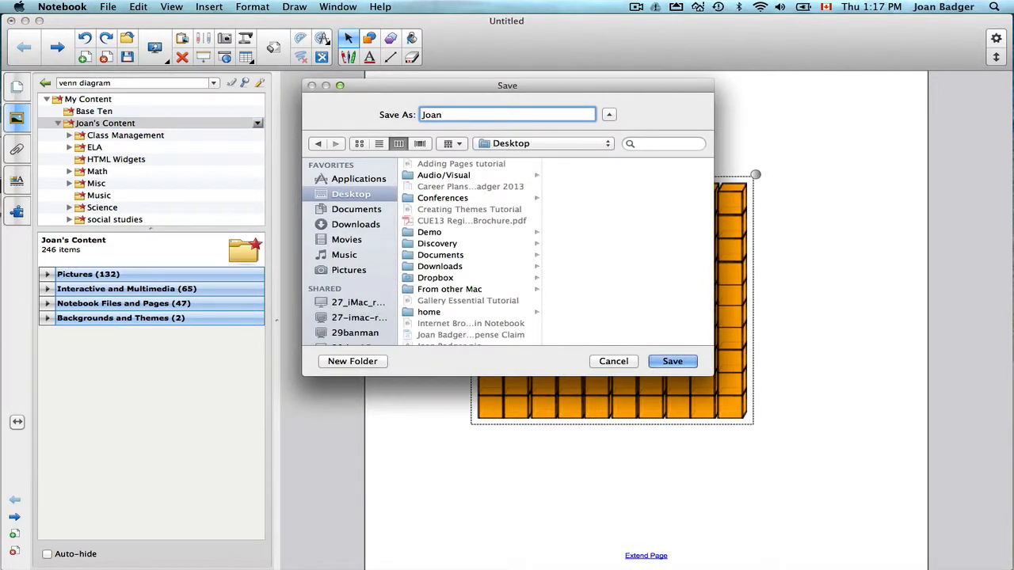
text('s Content)
click(667, 361)
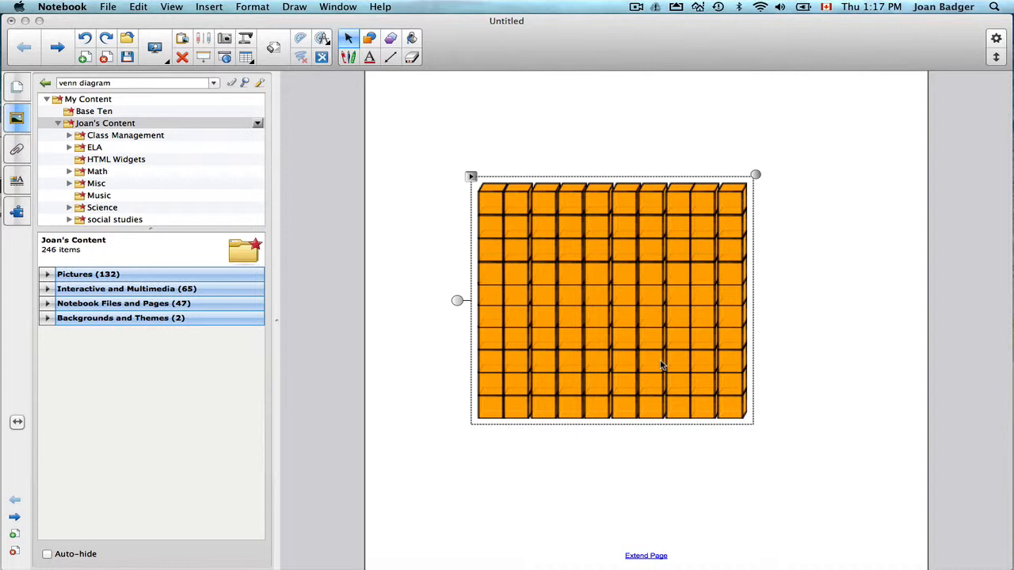
Uncover the desktop by lowering the lesson window and minimizing the windows behind it, check the exported collection file, and raise the lesson window again.
click(542, 137)
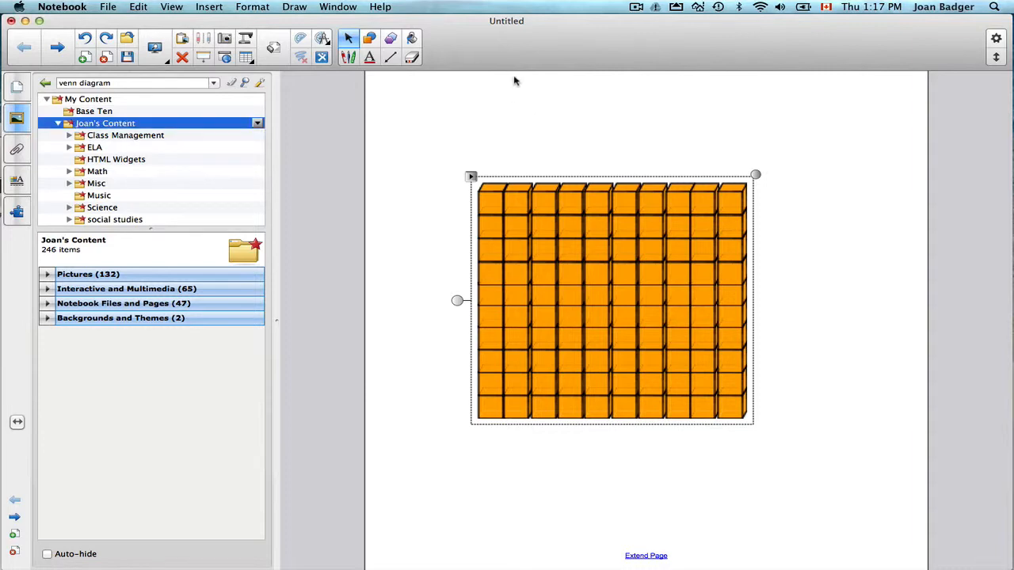
drag(535, 53, 508, 260)
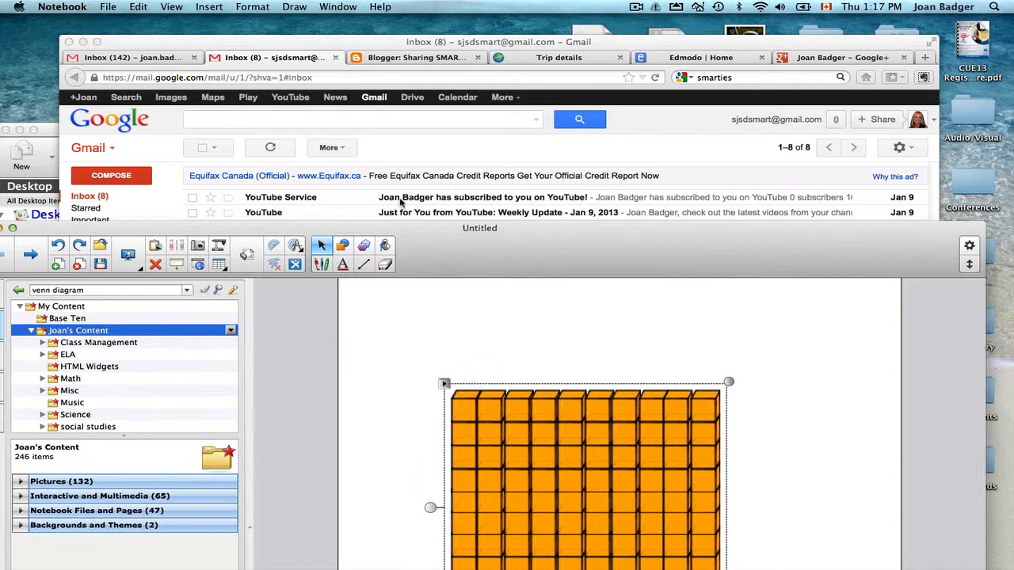
click(83, 41)
click(20, 130)
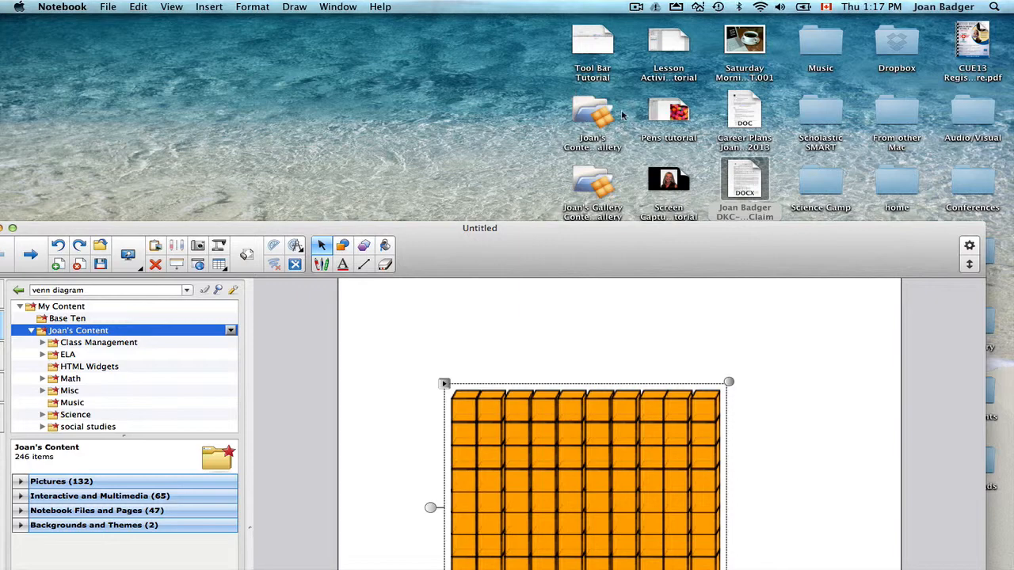
drag(530, 256, 549, 67)
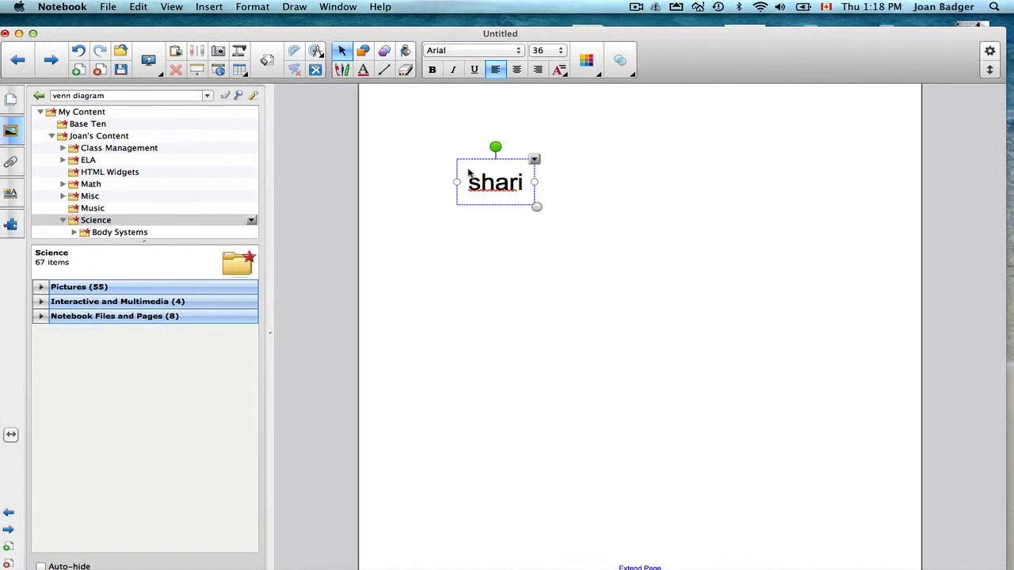
Complete the page's text object so that it reads sharingsmarterstrategies.blogspot.ca.
text(ng)
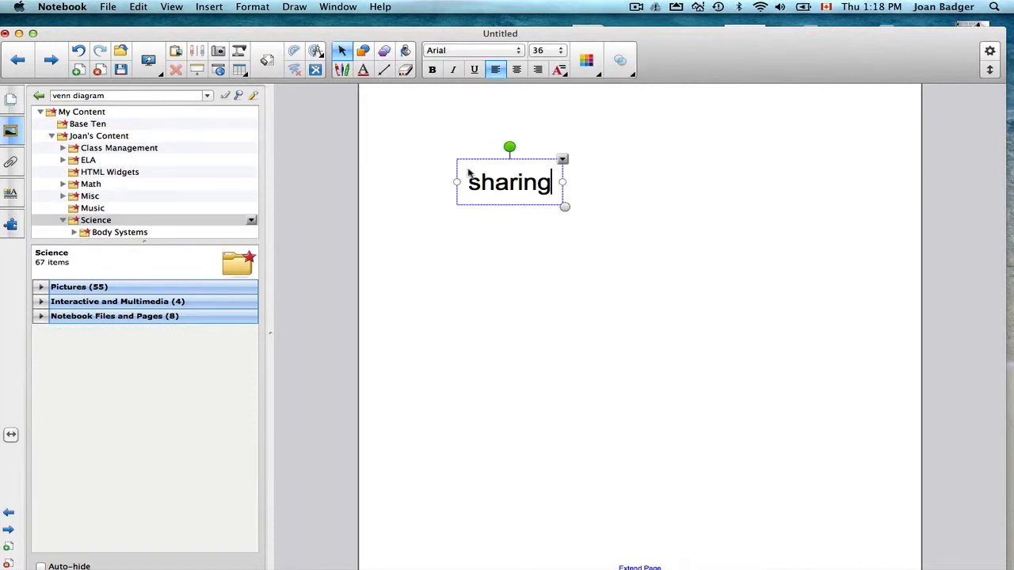
text(smart)
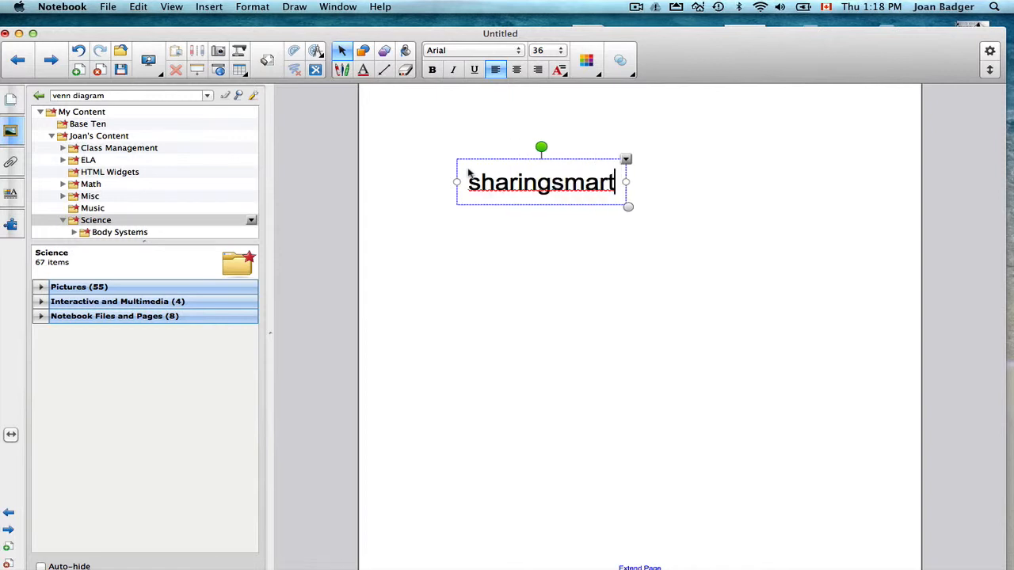
text(erstrate)
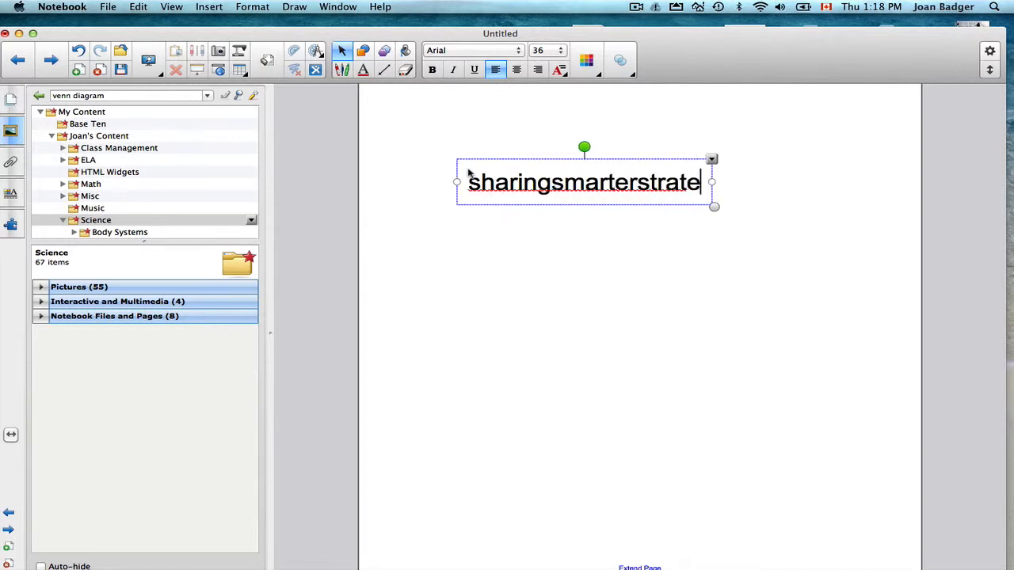
text(gie)
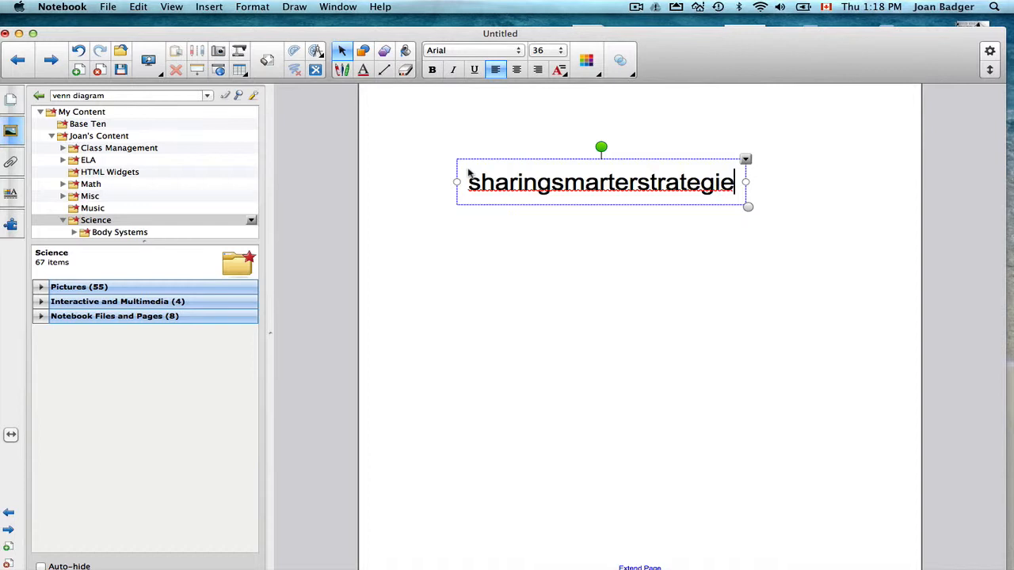
text(s)
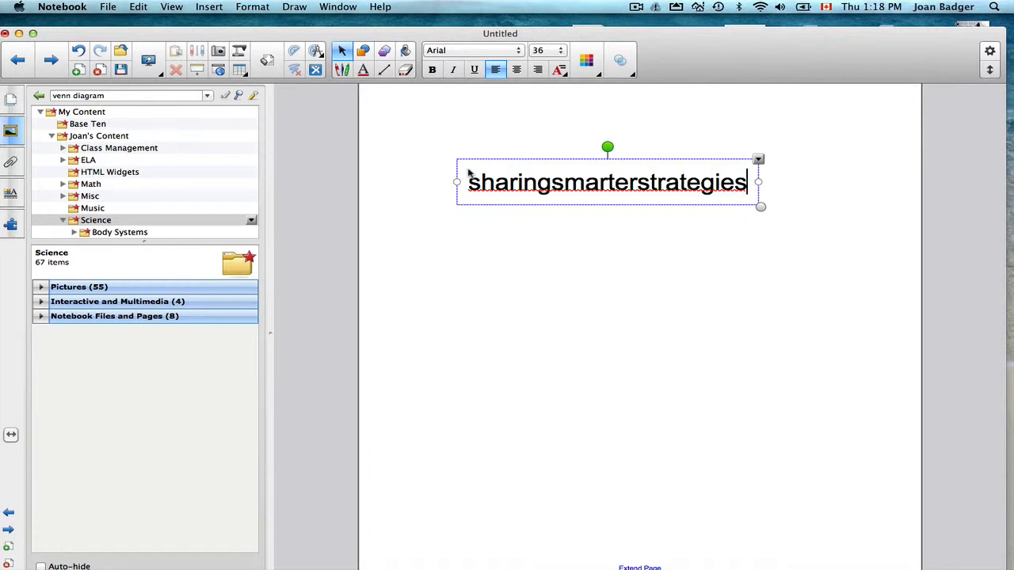
text(.blogsp)
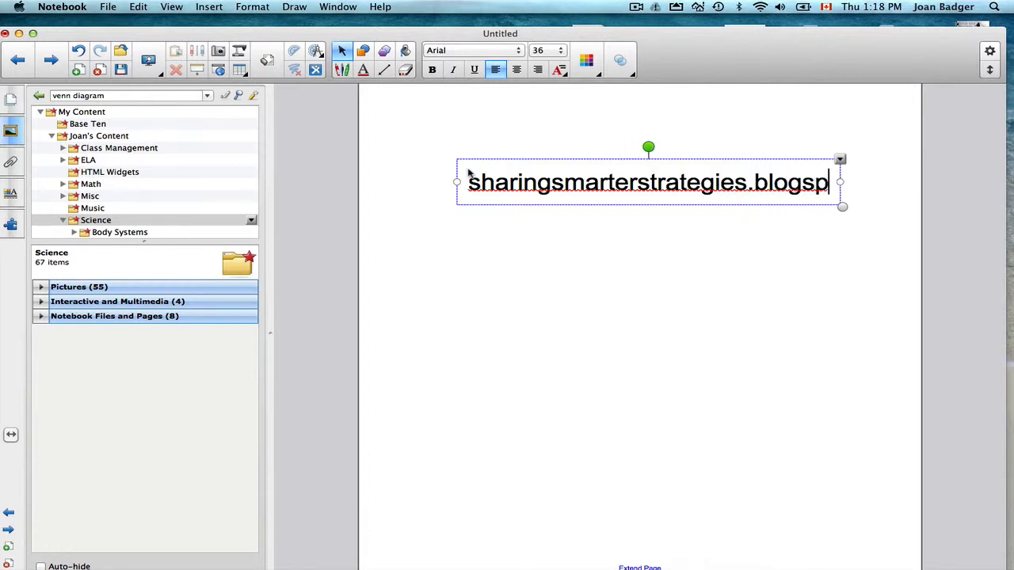
text(ot.ca)
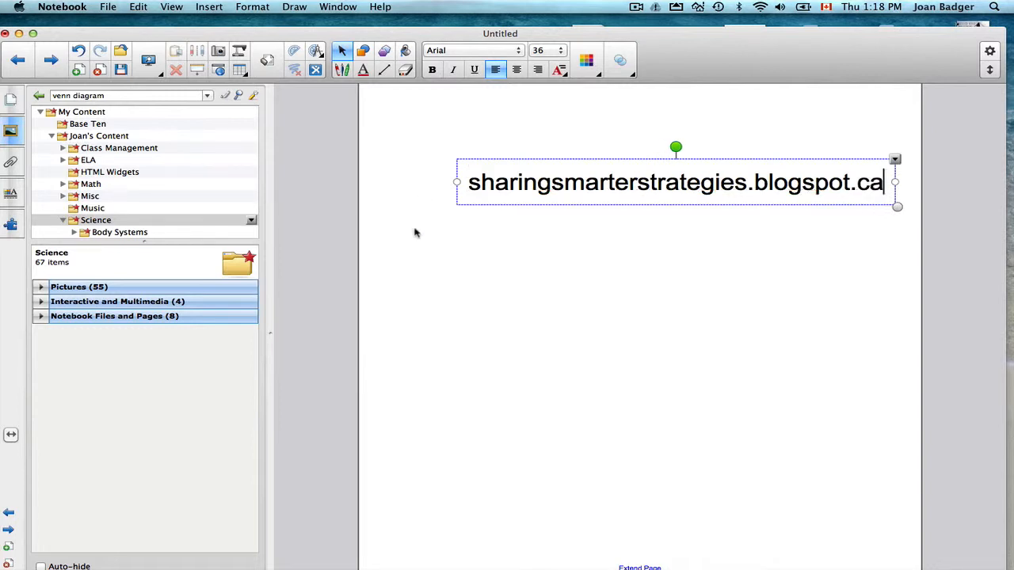
Move the blog address text left and slightly down so it sits centred near the top of the page.
click(500, 238)
drag(582, 181, 543, 188)
click(550, 253)
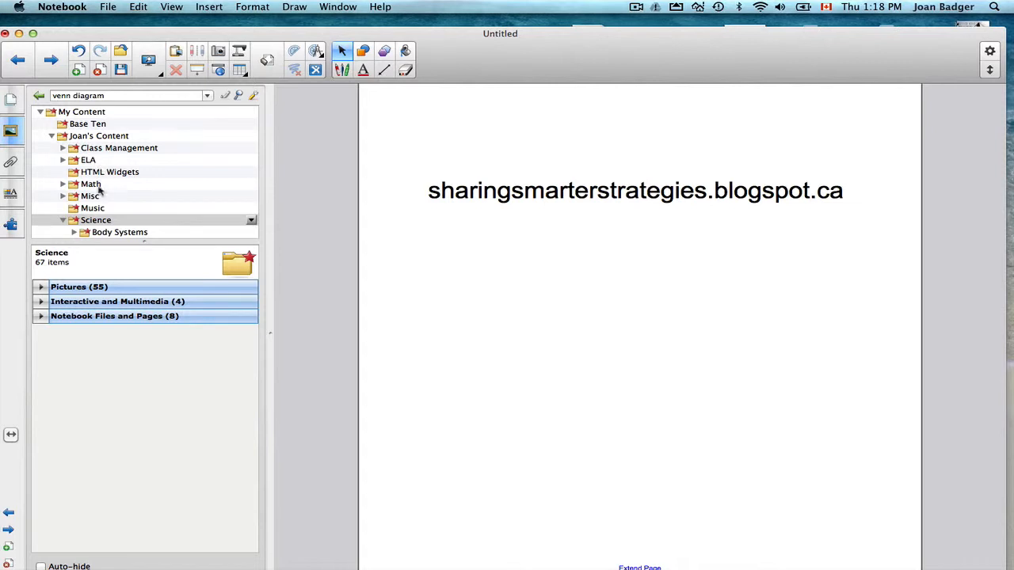
Delete the Venn folder from the personal collection in My Content.
scroll(100, 197, down, 2)
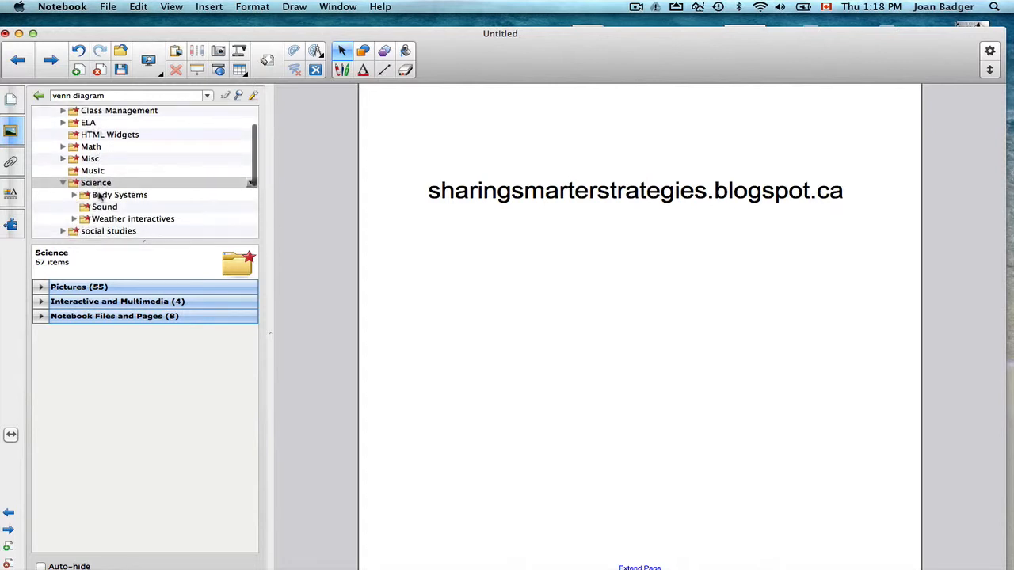
scroll(100, 197, down, 3)
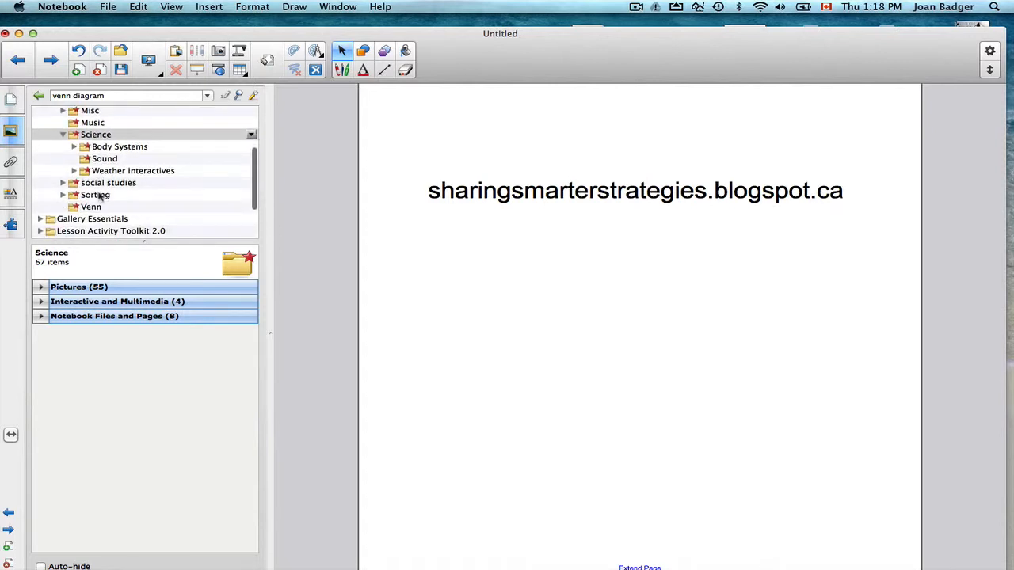
click(97, 206)
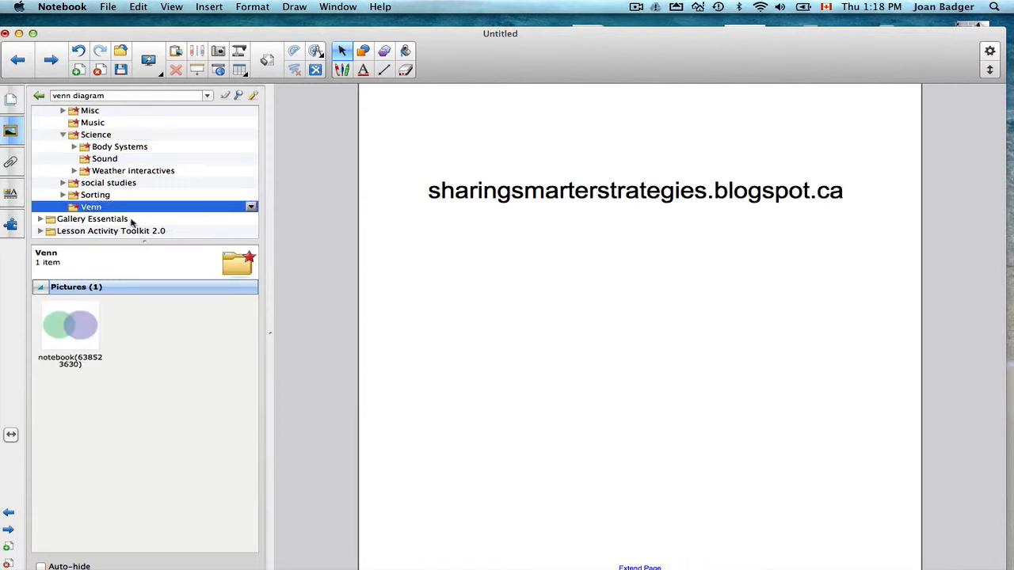
click(251, 209)
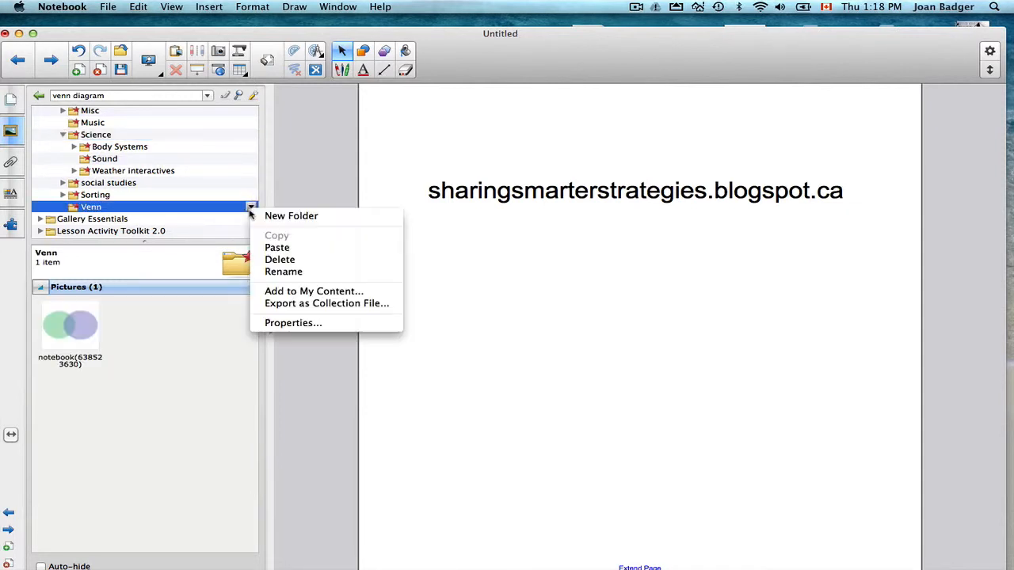
click(277, 260)
click(618, 208)
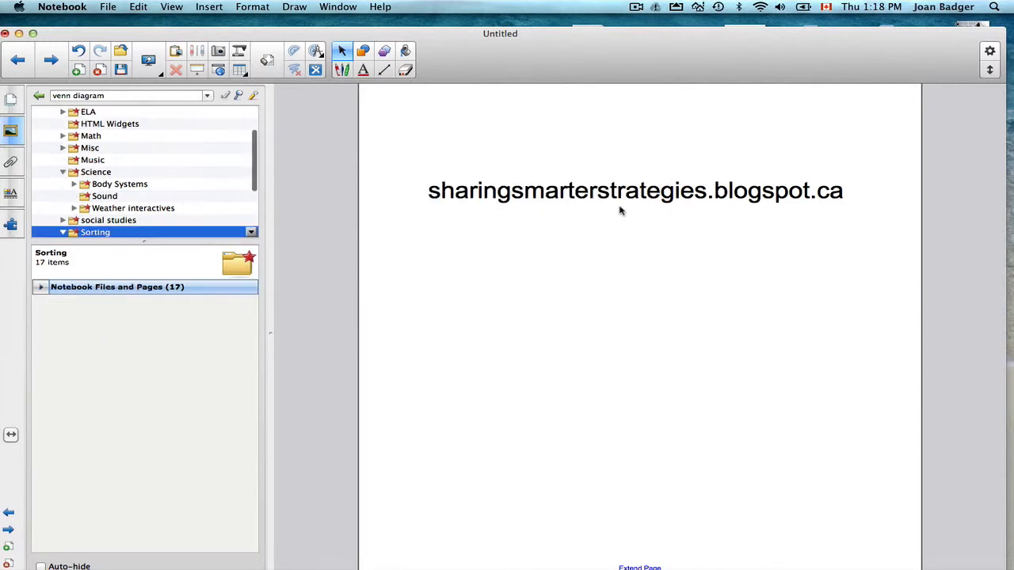